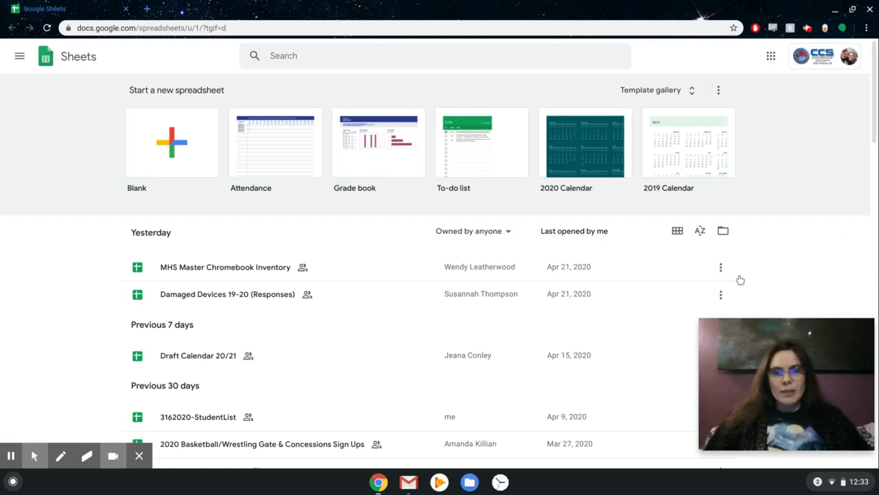
- Create a new blank spreadsheet
scroll(835, 244, down, 5)
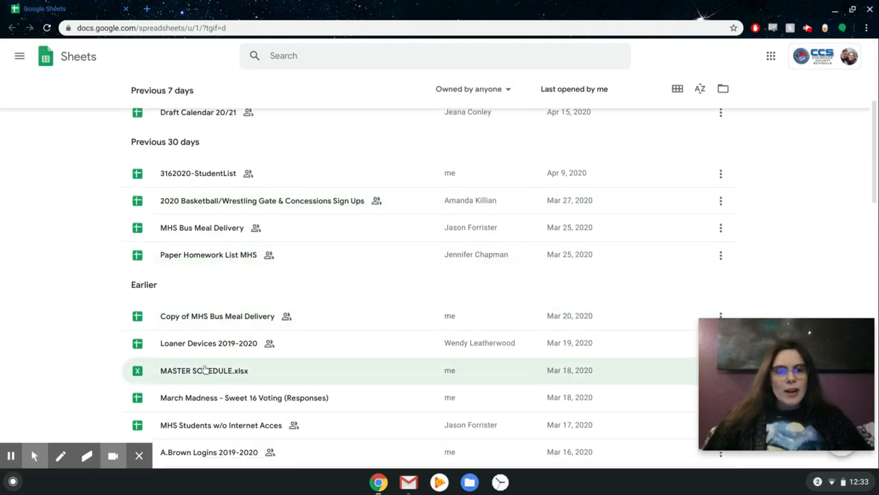
scroll(202, 218, up, 3)
scroll(202, 217, up, 1)
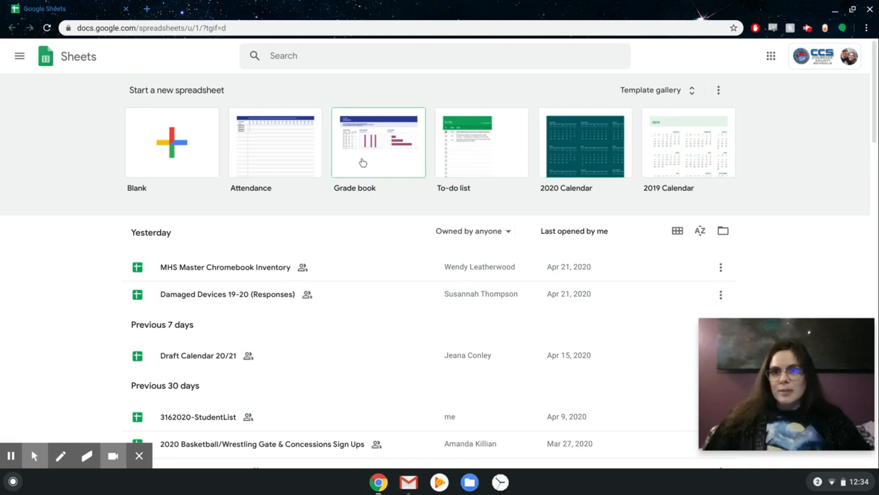
click(180, 145)
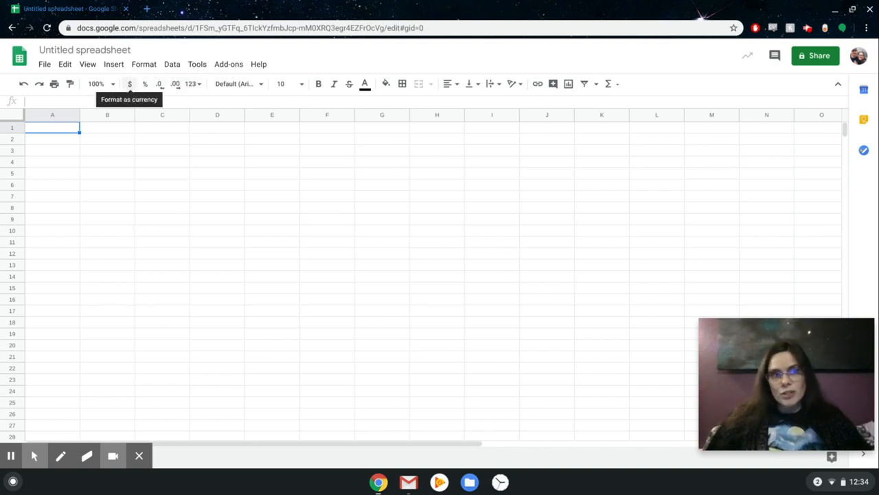
click(128, 84)
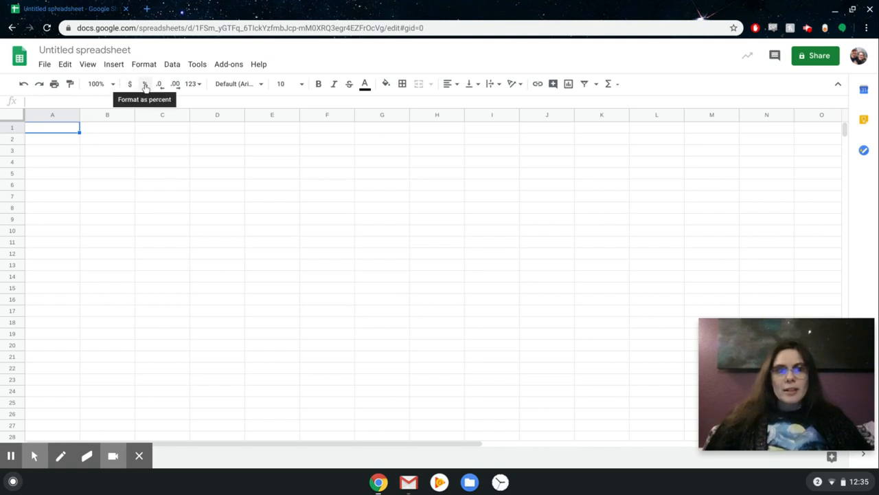
click(200, 85)
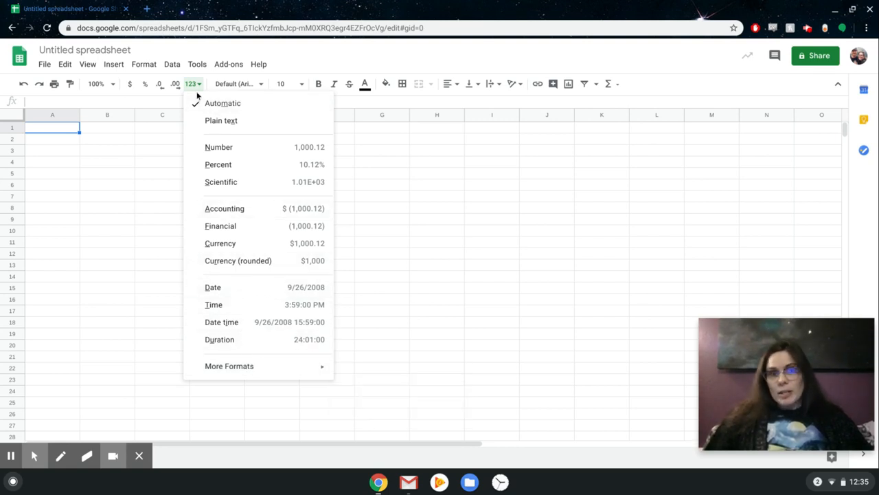
click(261, 84)
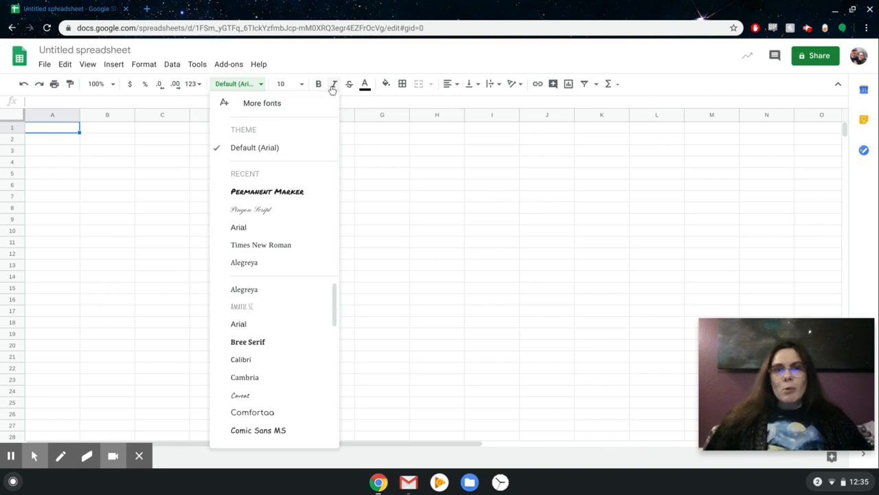
- Fill cell A1 with black and reset its fill color
click(386, 84)
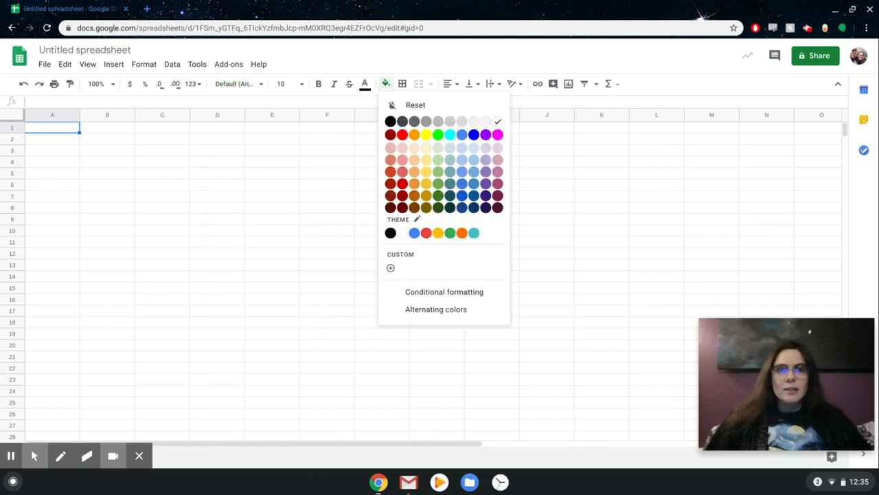
click(390, 122)
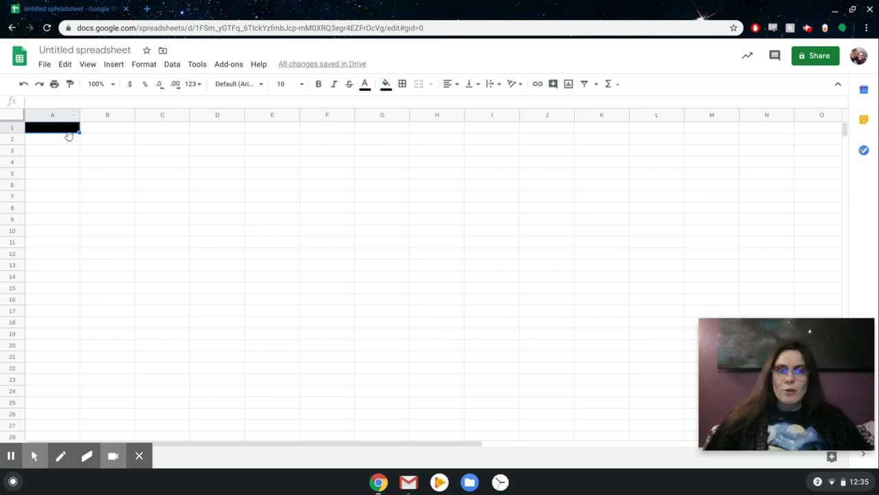
click(386, 83)
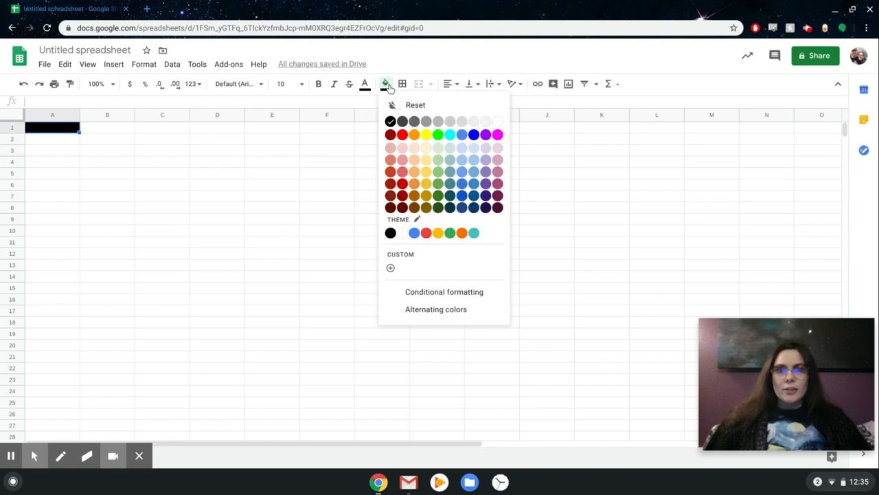
click(415, 107)
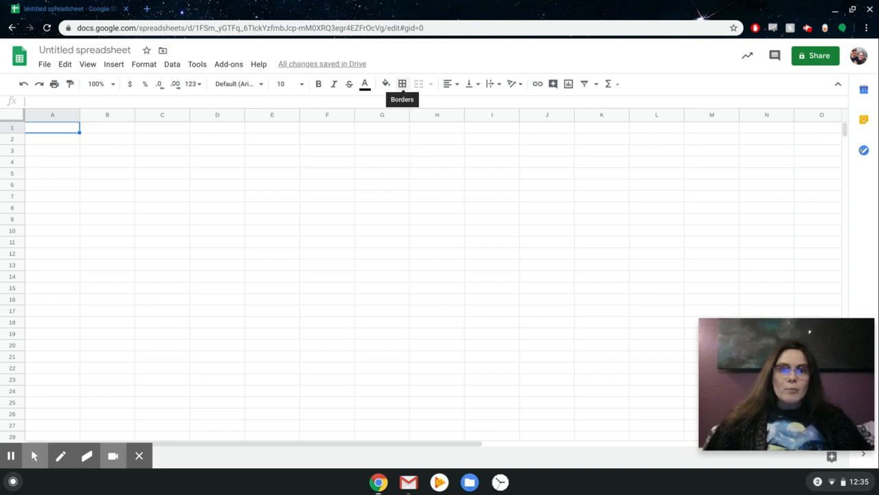
click(403, 85)
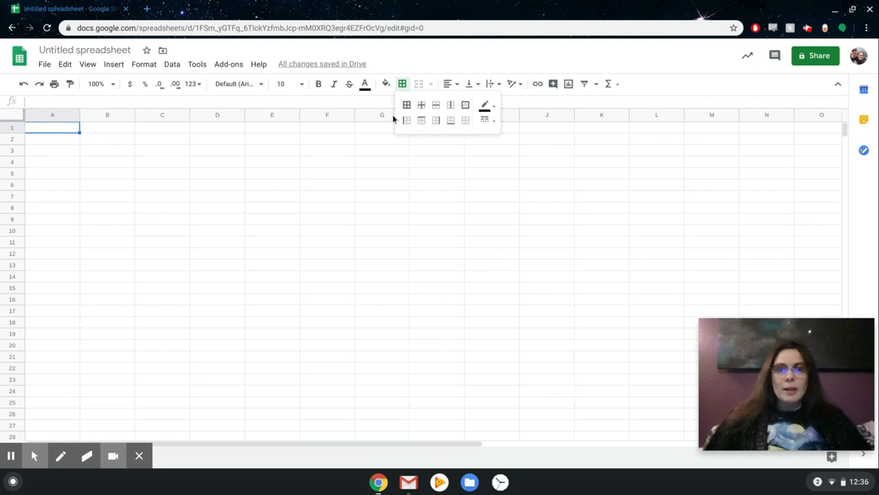
click(486, 107)
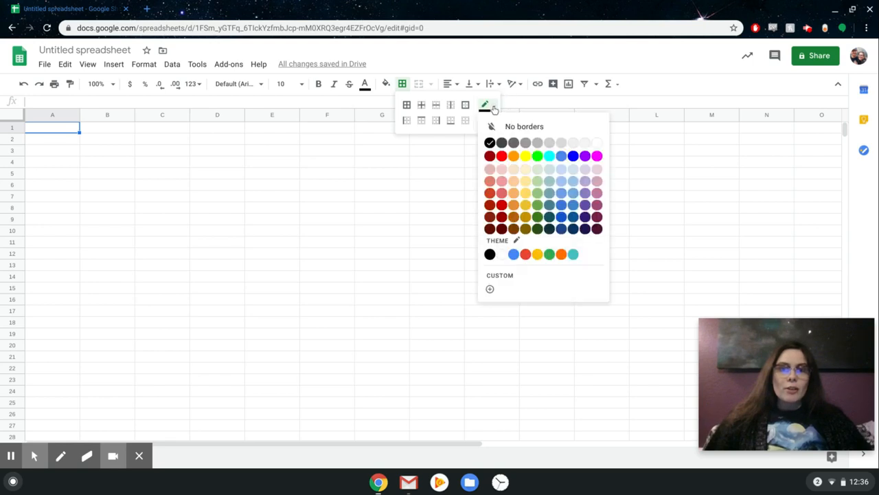
click(494, 110)
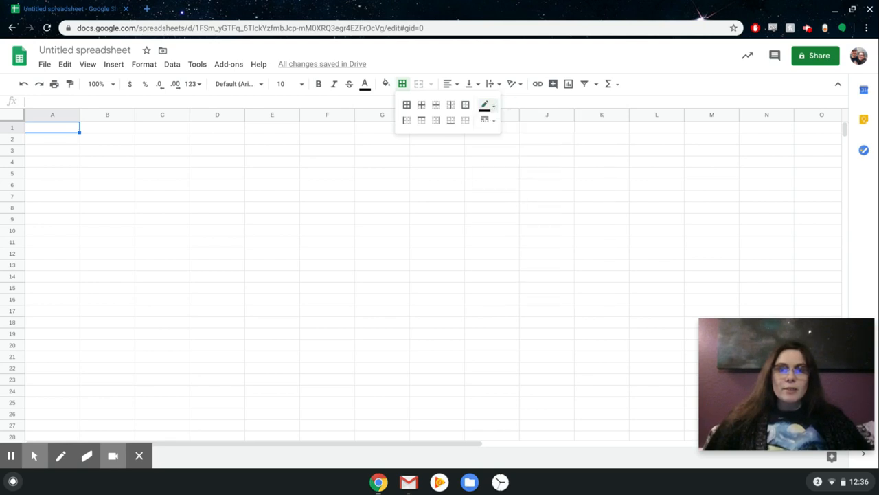
click(494, 121)
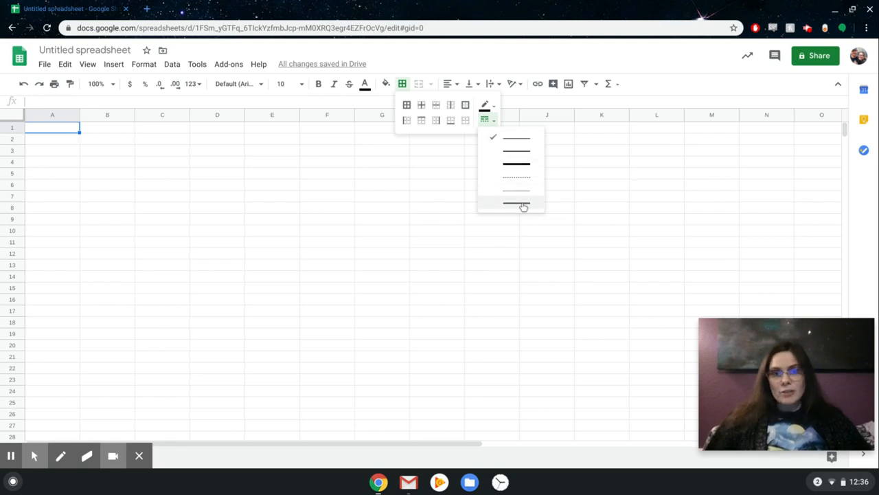
click(491, 121)
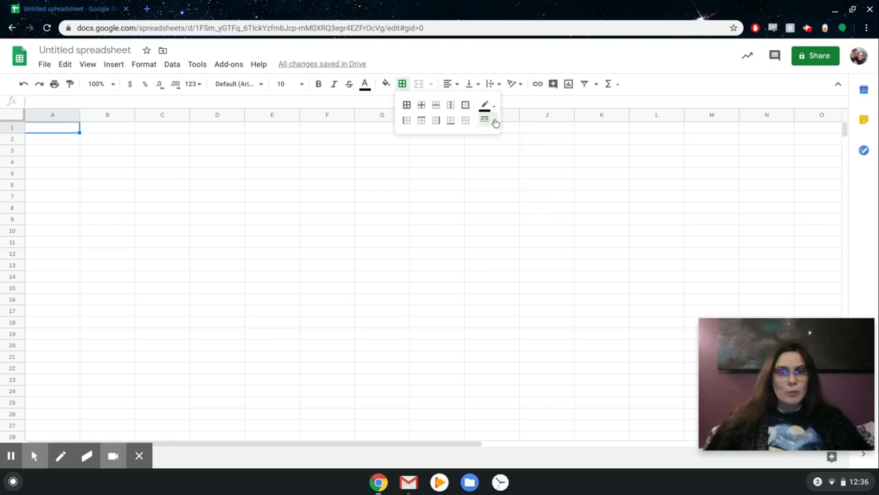
click(419, 85)
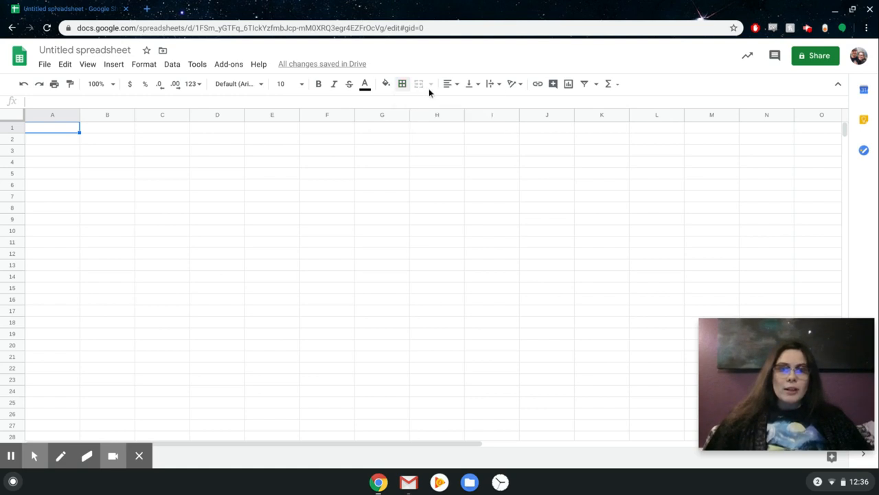
- Merge the range A1:C2 vertically and check the merged cell in each column
click(54, 130)
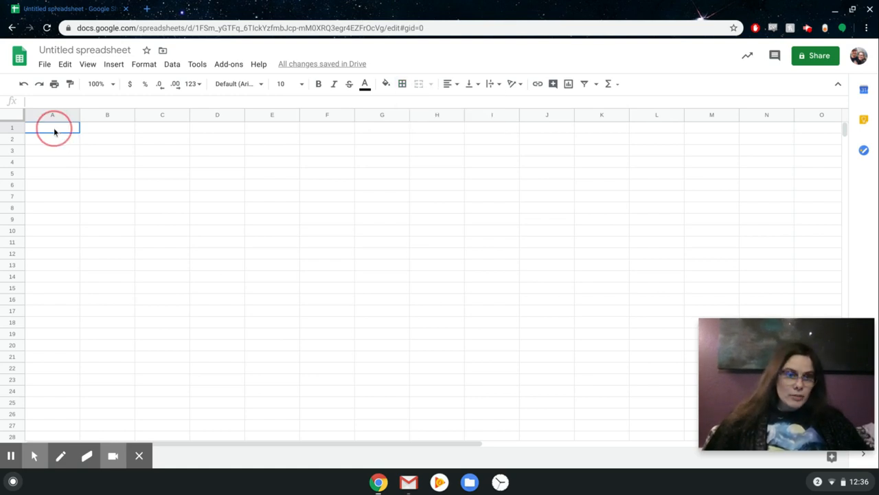
drag(54, 130, 165, 144)
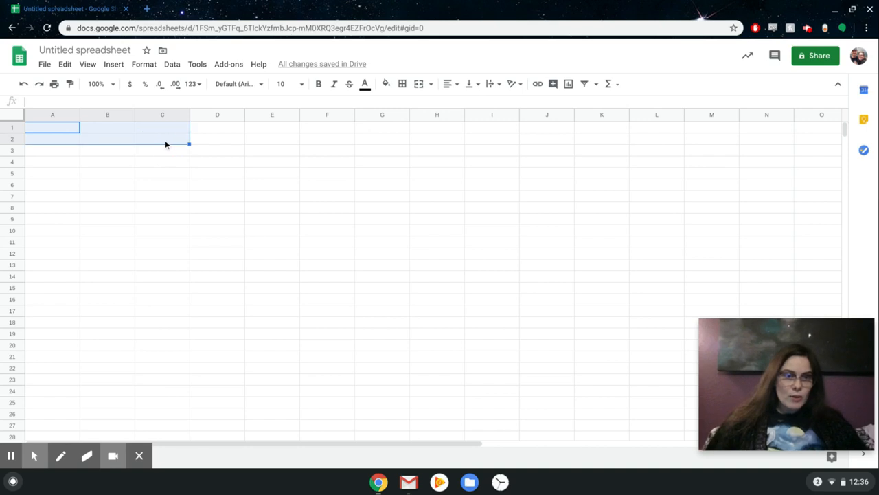
click(431, 85)
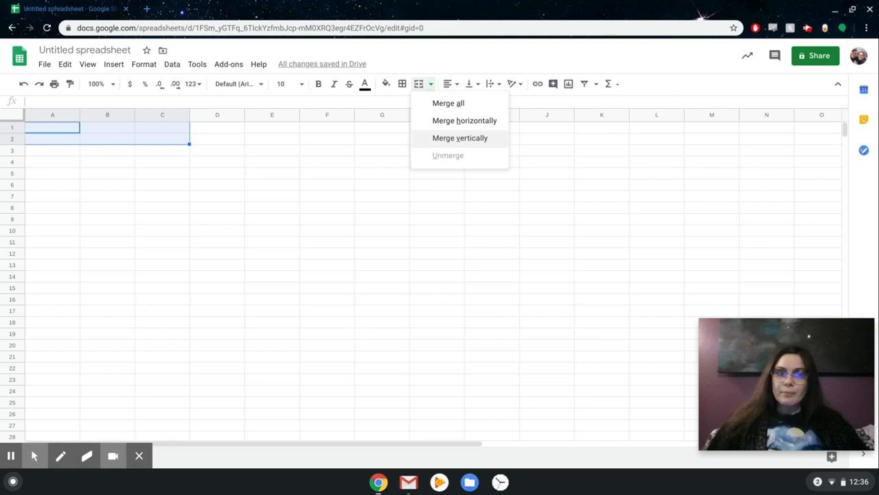
click(460, 138)
click(93, 198)
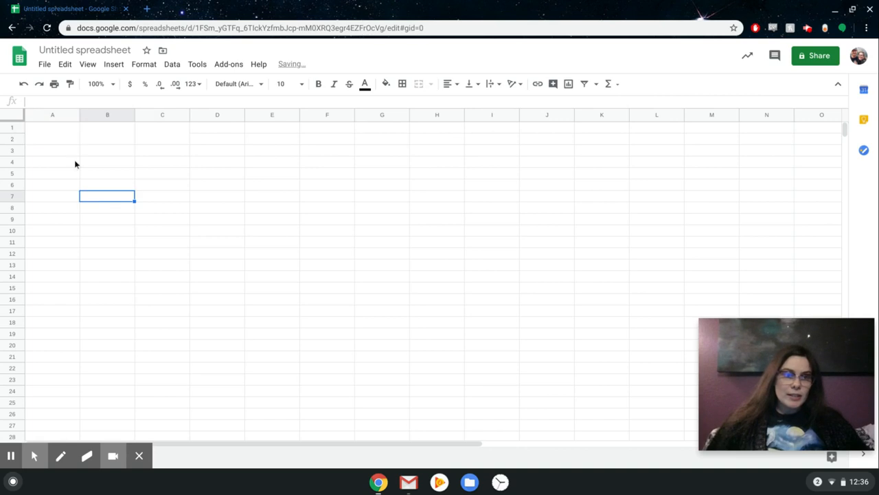
click(62, 137)
click(87, 136)
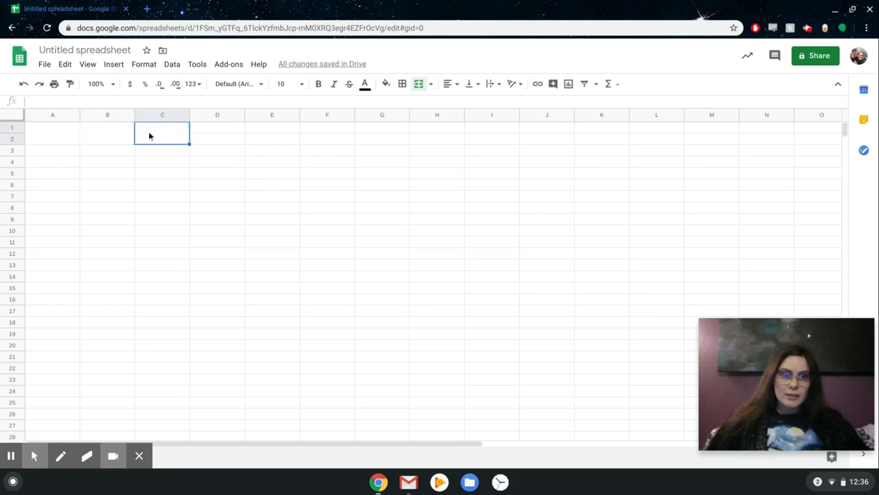
- Merge the whole range A1:C2 into a single cell and unmerge it again
click(72, 140)
drag(72, 140, 158, 139)
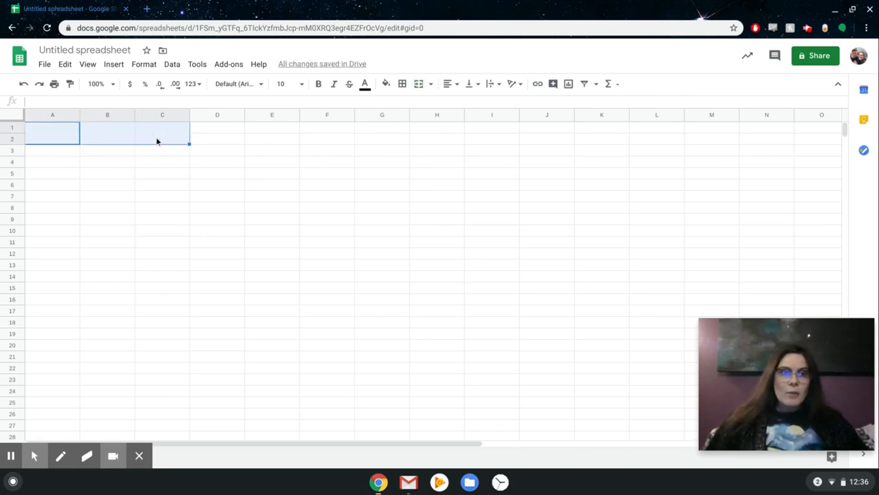
click(421, 83)
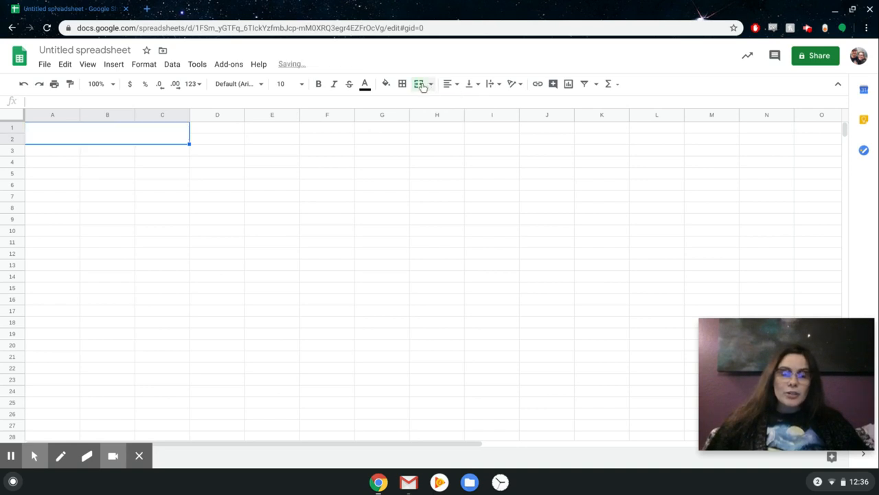
click(420, 84)
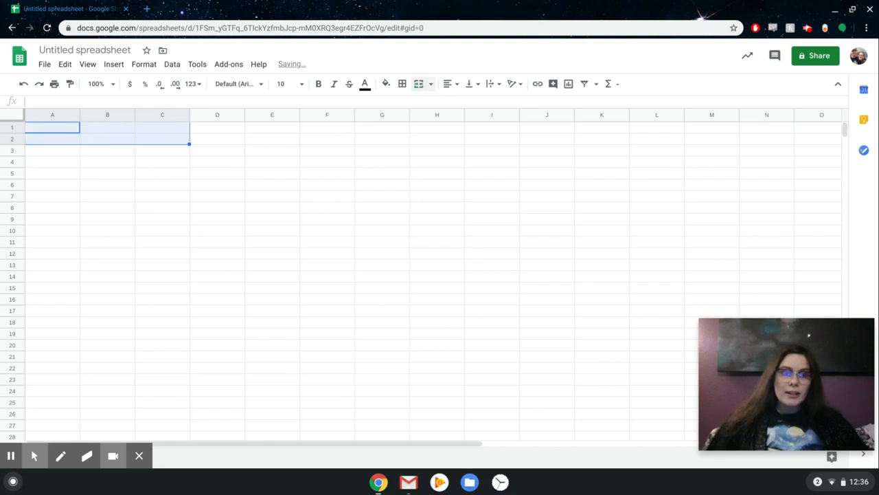
click(432, 83)
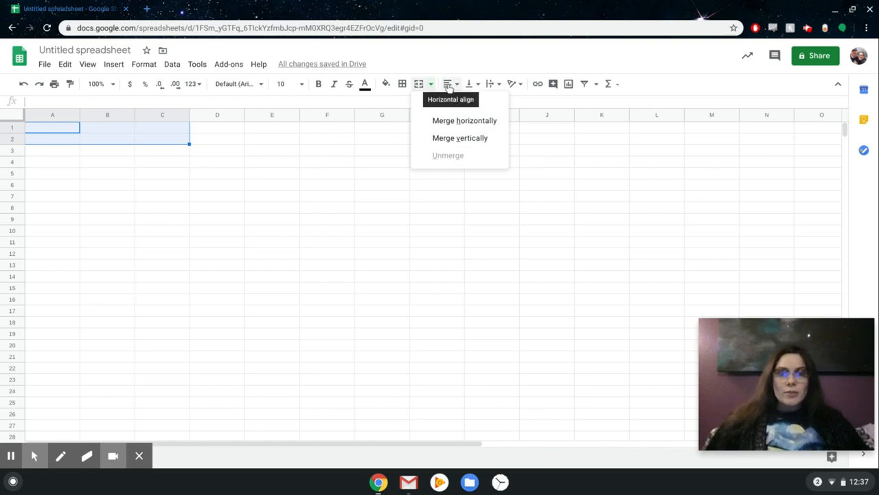
click(450, 84)
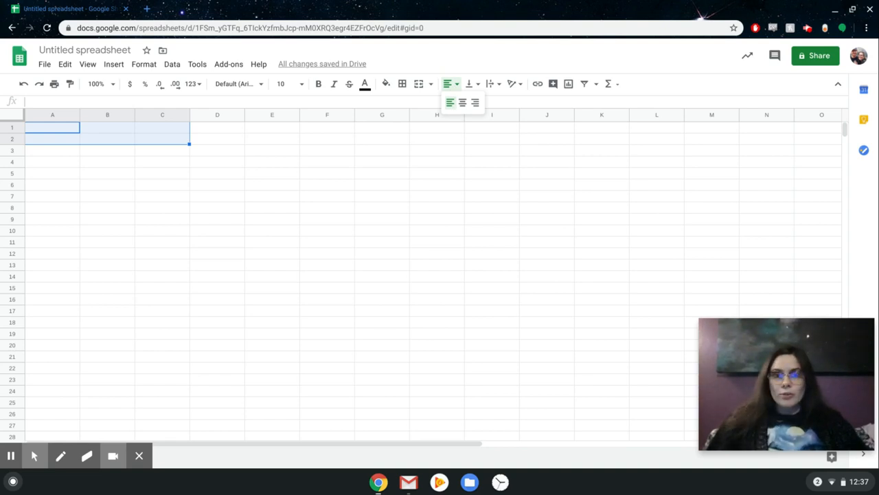
click(477, 85)
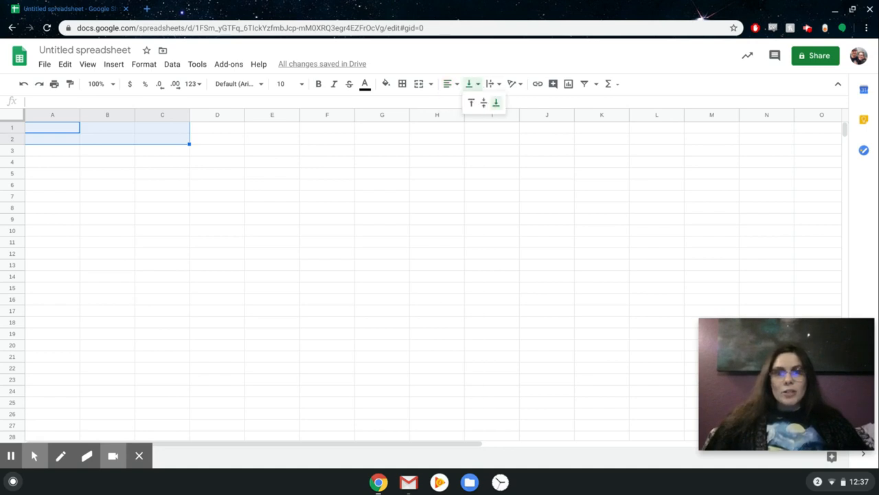
click(122, 138)
- Enter the text "Hello world!" in cell A1
click(65, 129)
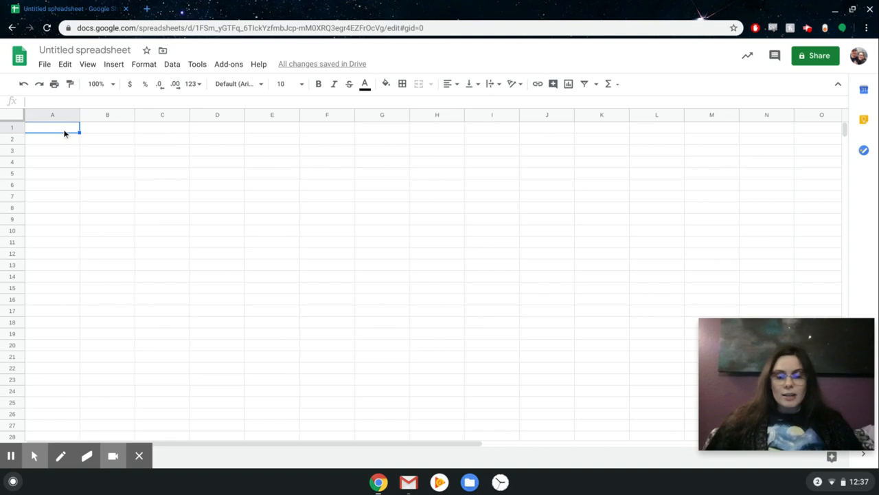
text(Hello world!)
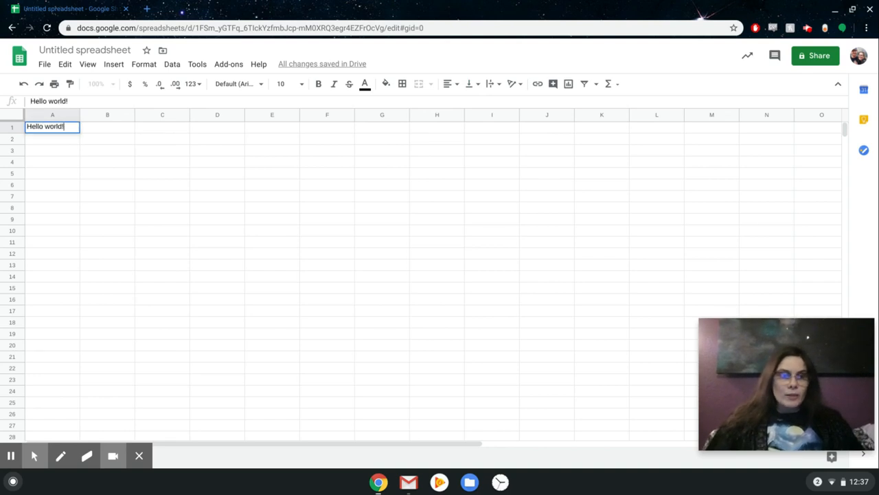
click(76, 207)
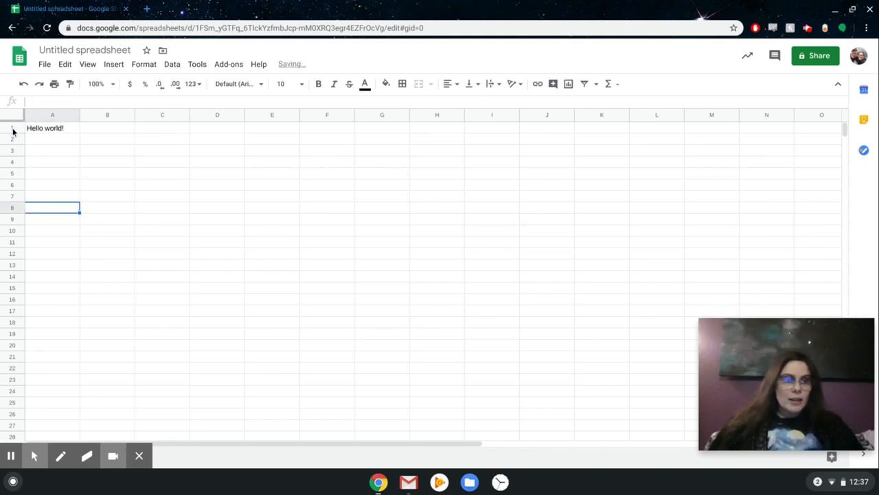
- Enlarge row 1 to about seven times its height and widen column A to about double its width
click(13, 128)
drag(11, 132, 12, 204)
click(58, 177)
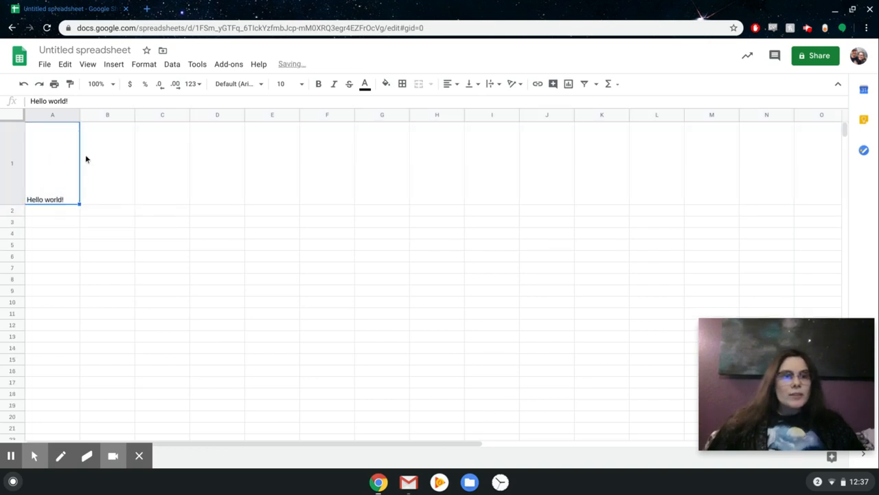
drag(79, 117, 139, 126)
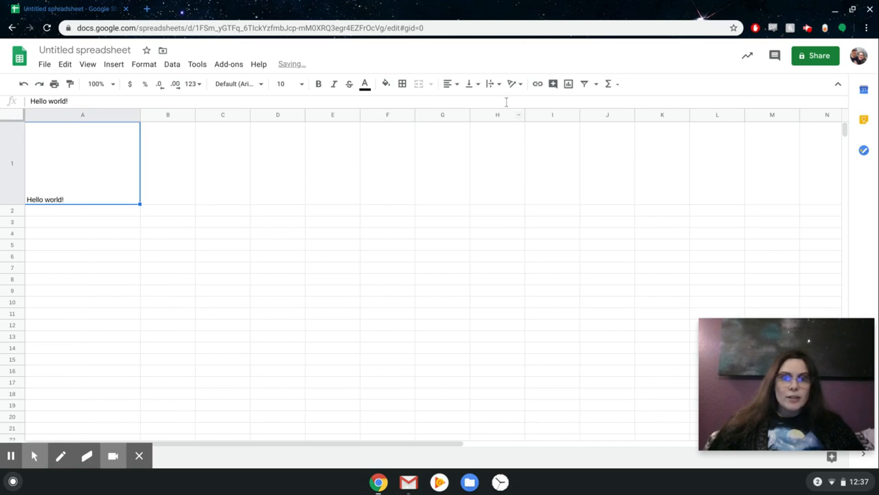
- Align the text in cell A1 vertically to the top, and change the alignment to the middle
click(471, 84)
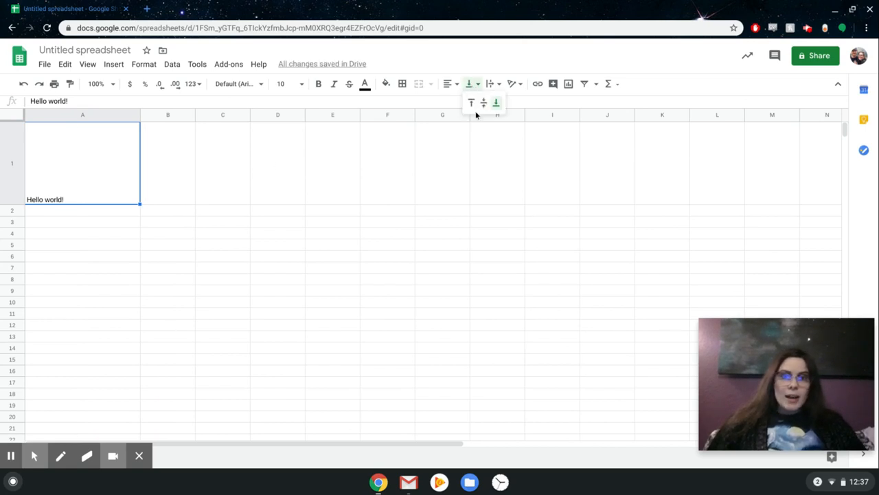
click(471, 103)
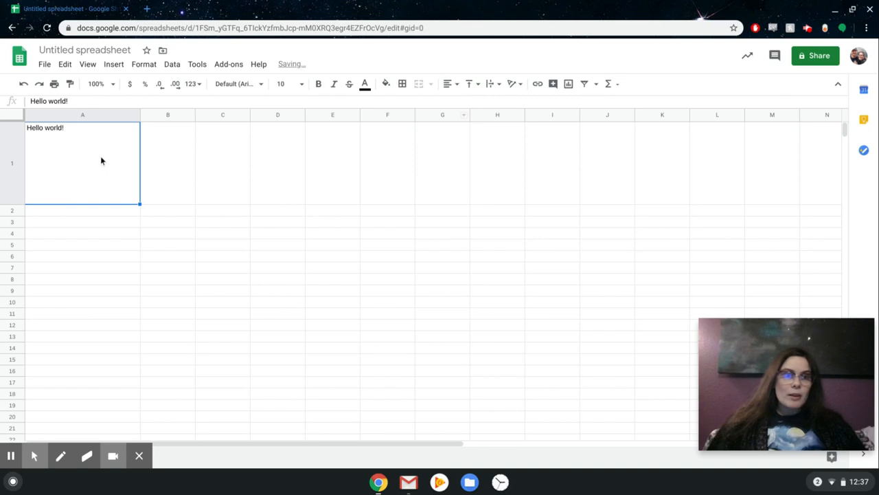
click(469, 84)
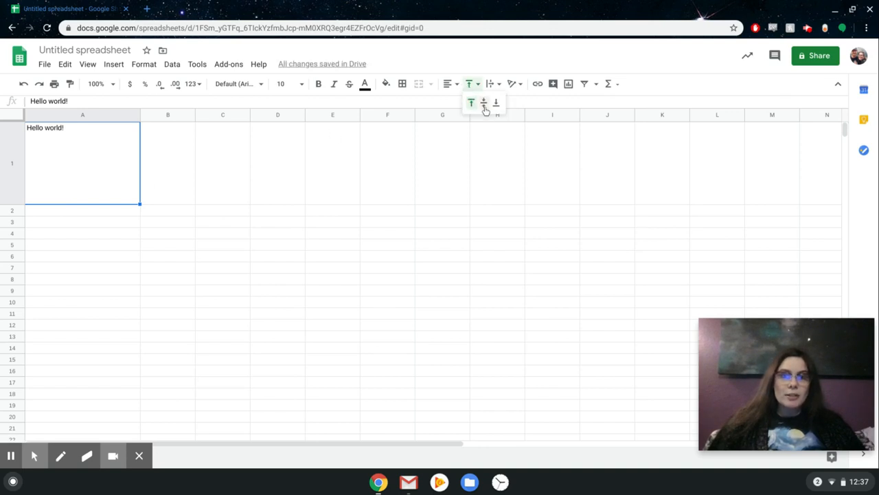
click(483, 103)
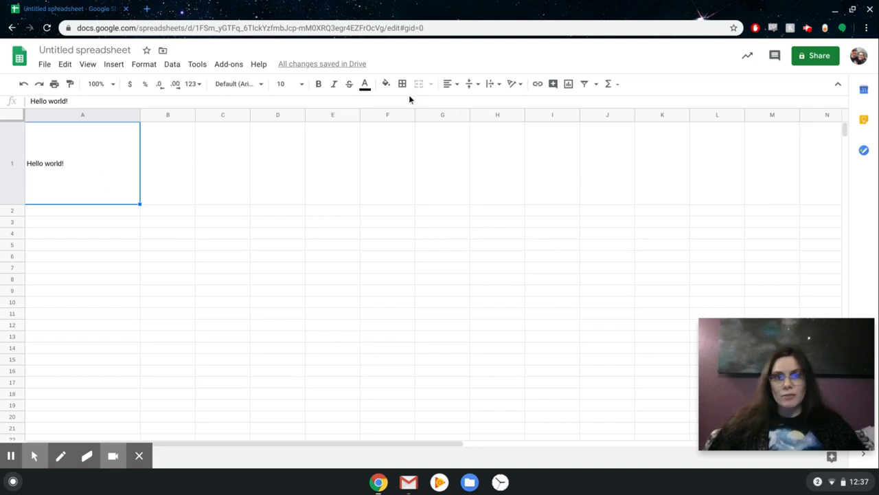
click(500, 86)
click(500, 88)
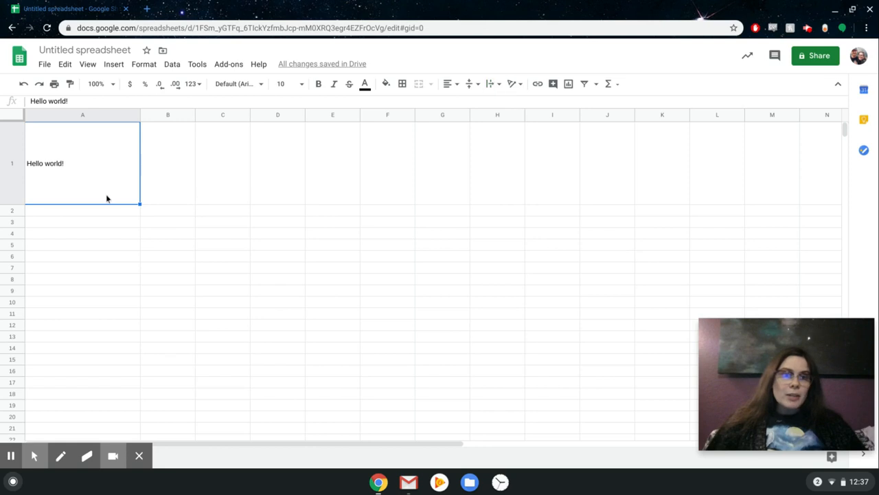
- Extend the text in cell A1 to "Hello world! Here I am! I am here! We need more text in here!"
double_click(91, 170)
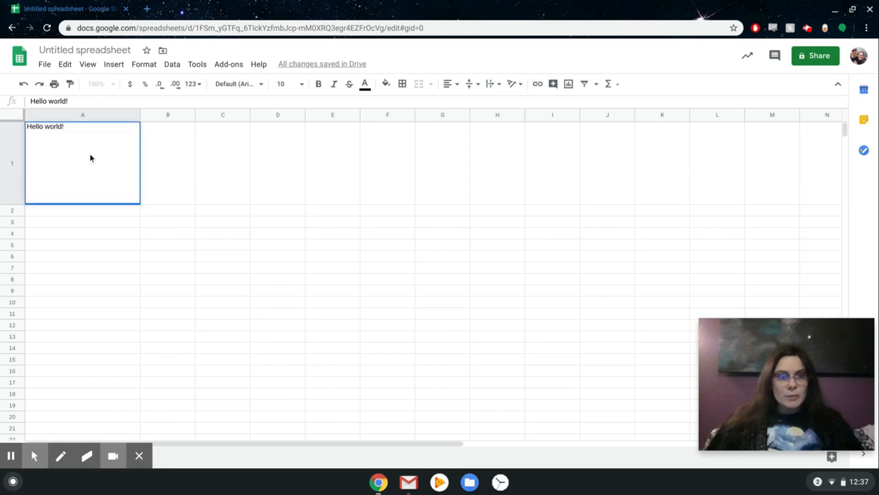
text(U an)
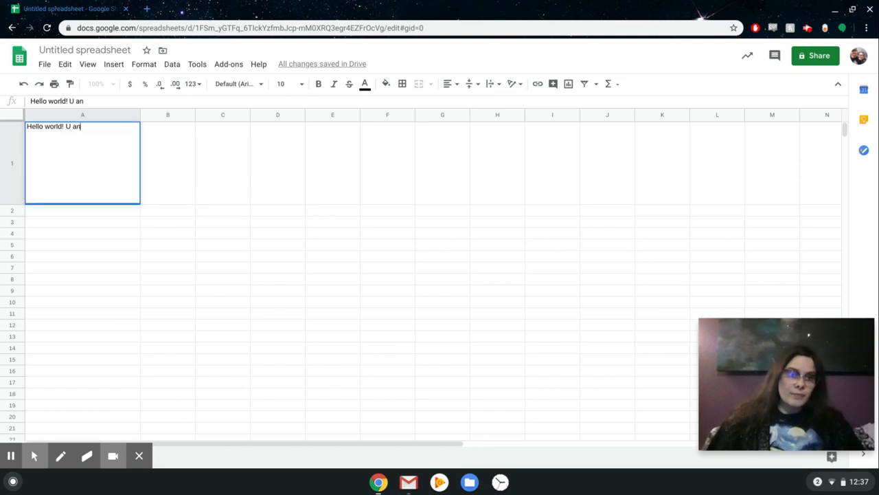
key(BackSpace)
key(BackSpace)
key(BackSpace)
key(BackSpace)
text(are)
key(BackSpace)
key(BackSpace)
key(BackSpace)
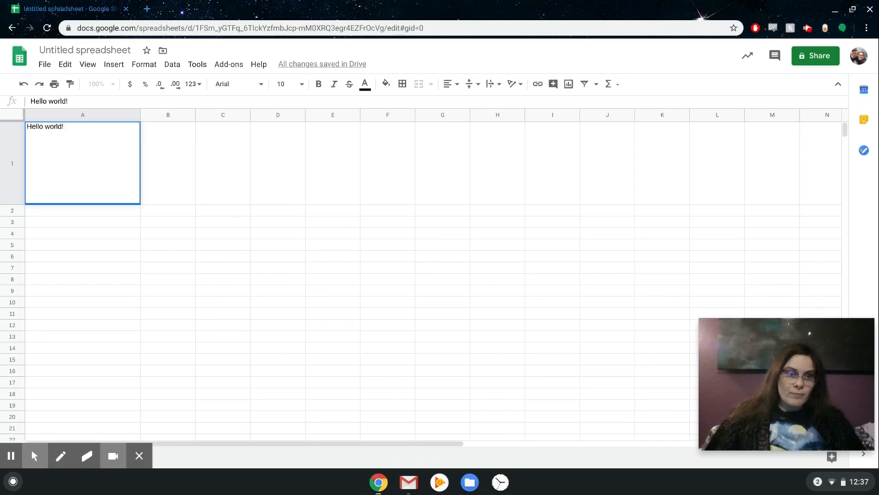
text(Here I am!)
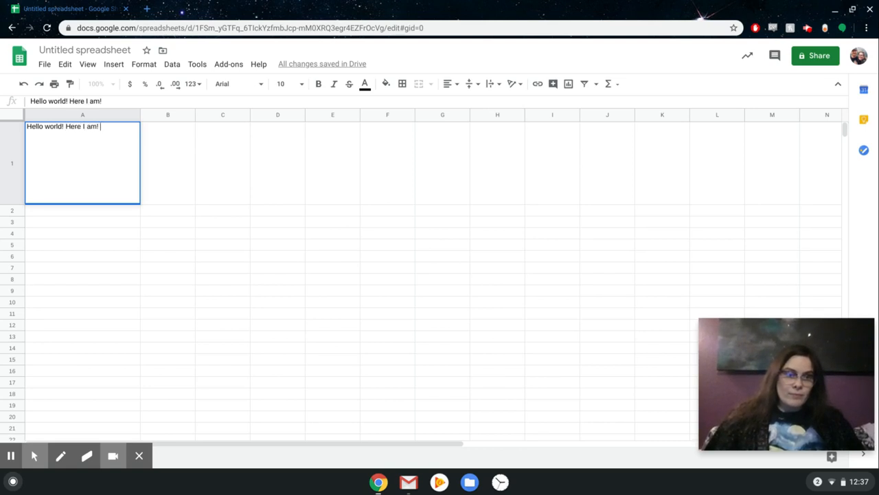
text( I am here! )
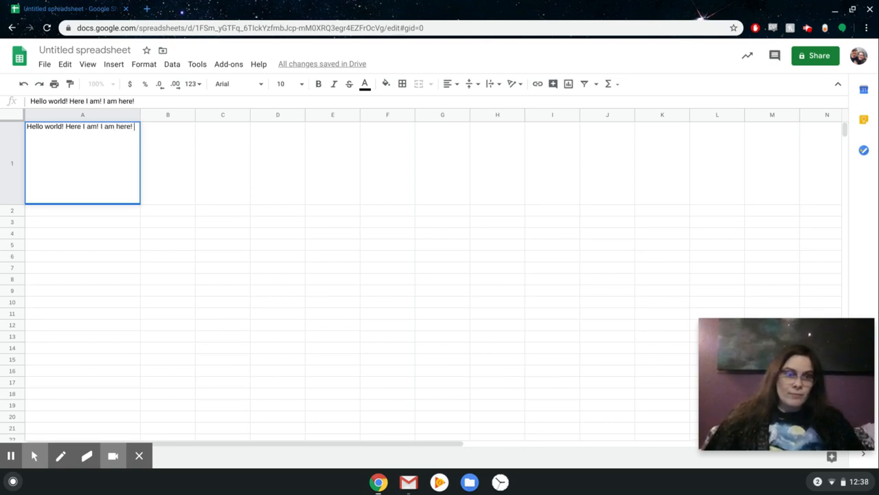
text(We need more text i)
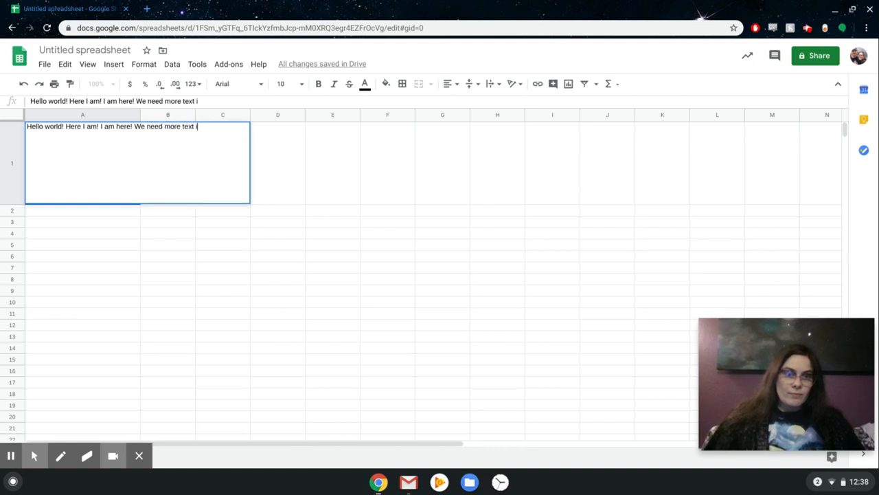
text(n here!)
key(Return)
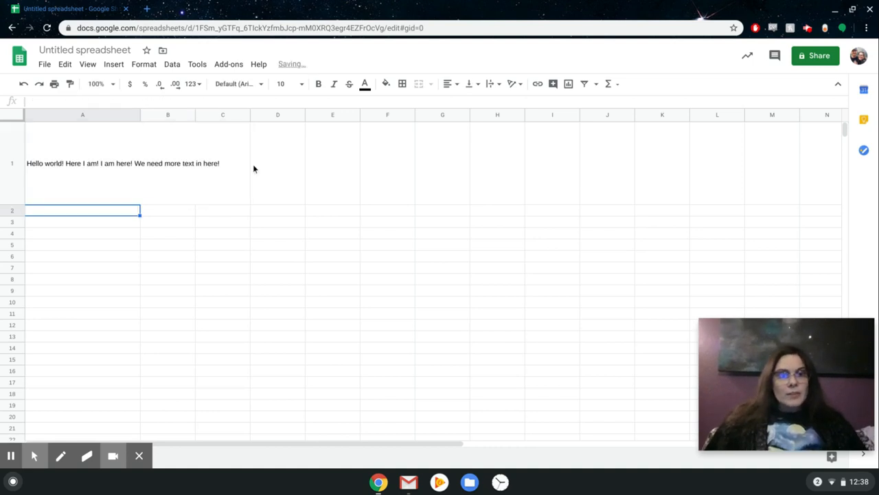
- Check the overflow of A1's text across B1 and C1, wrap the text, and switch its wrapping option to clip
click(77, 191)
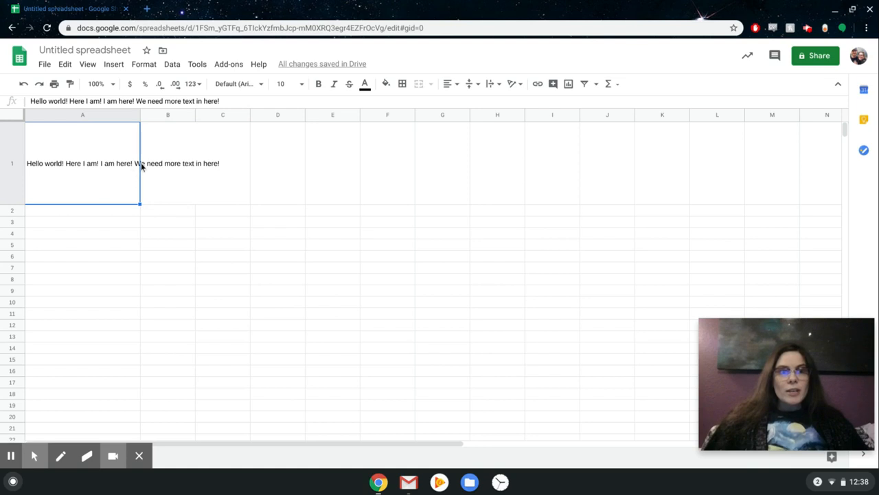
click(178, 146)
click(248, 147)
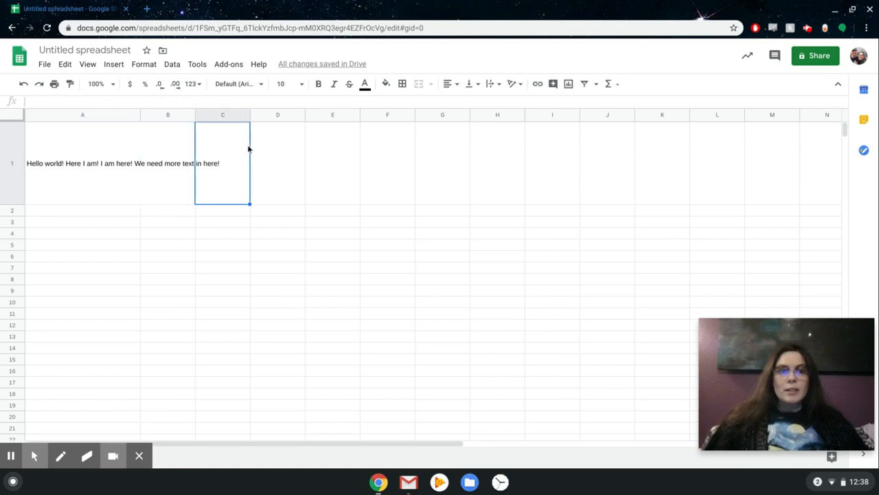
click(90, 165)
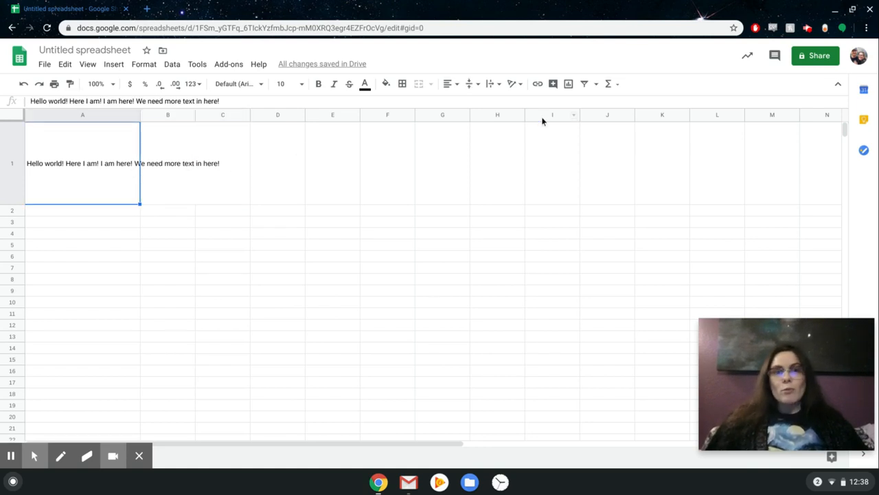
click(496, 83)
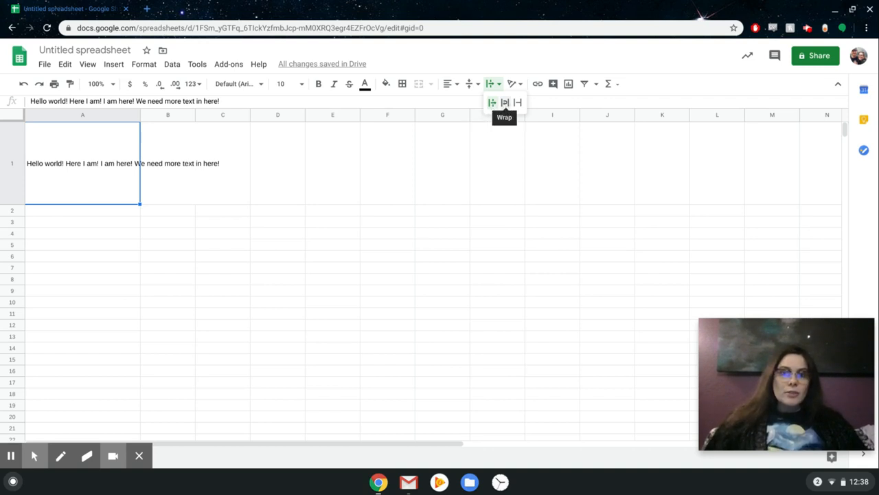
click(505, 102)
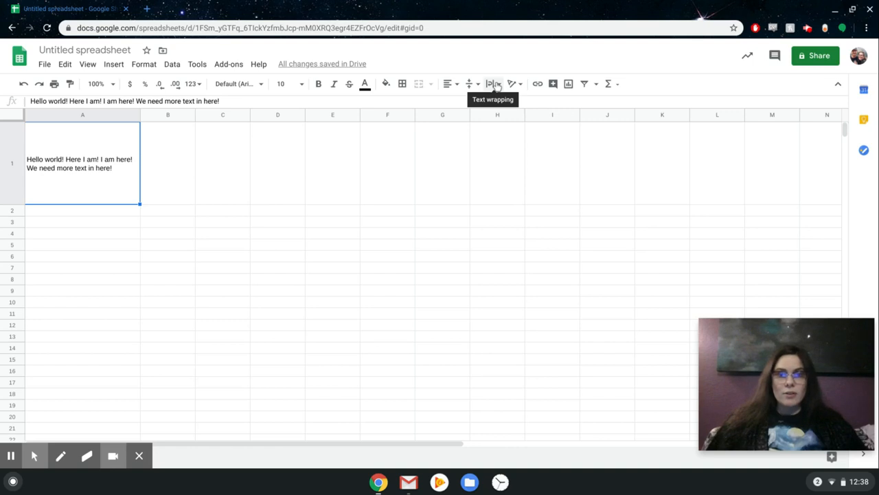
click(494, 83)
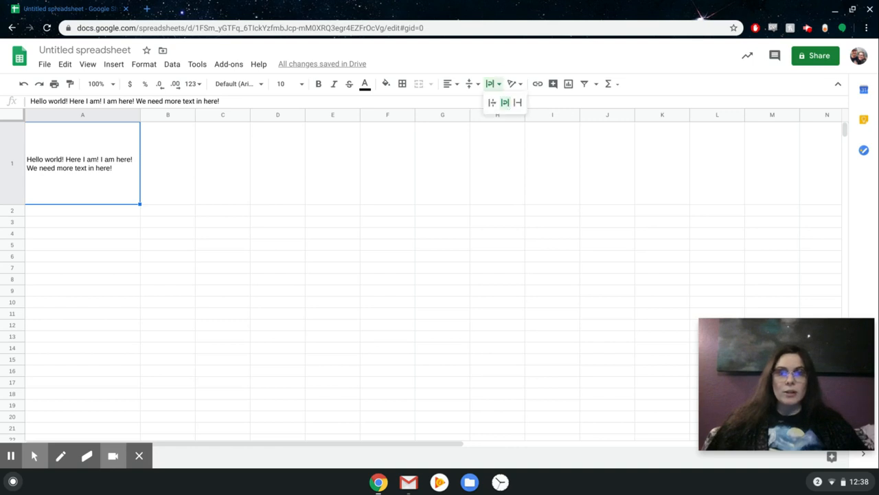
click(518, 102)
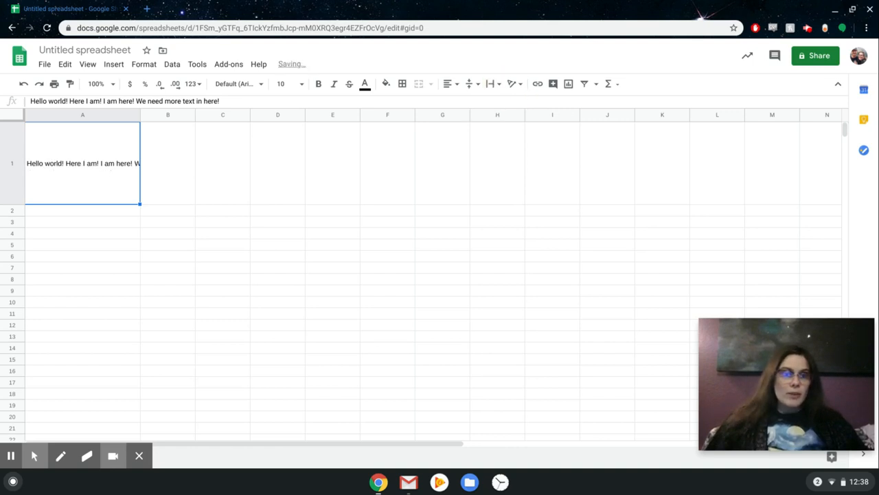
click(171, 188)
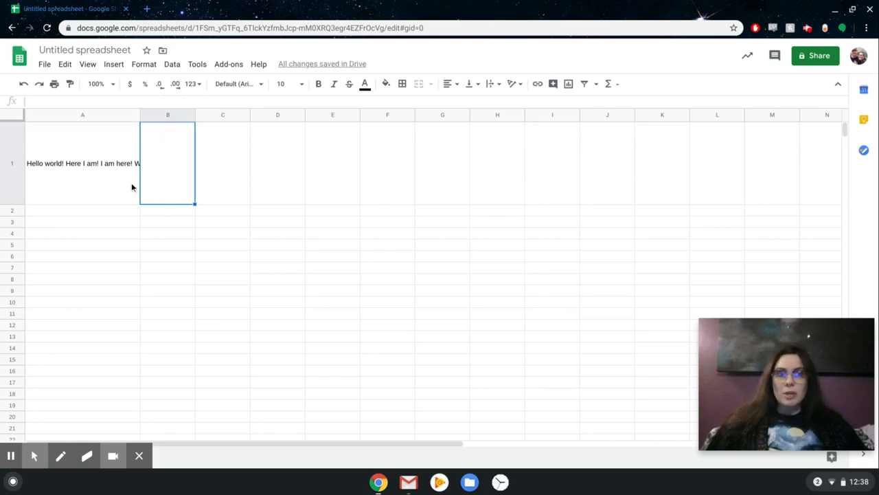
click(118, 164)
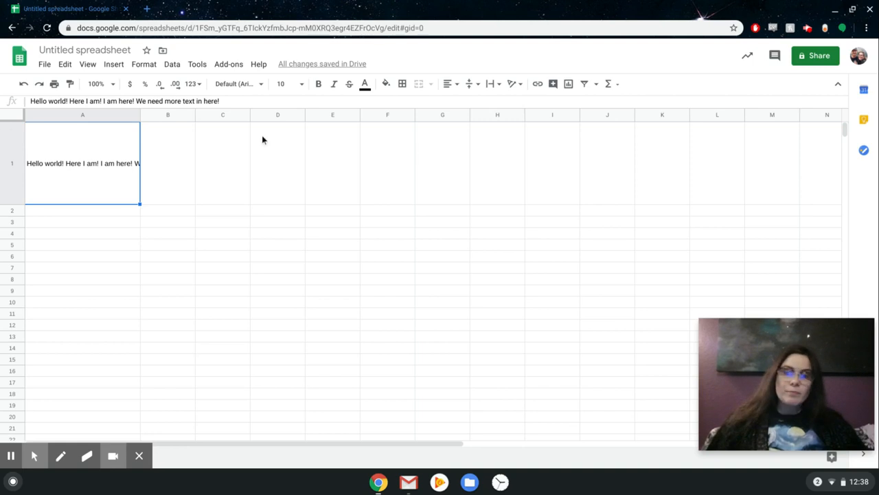
- Try a 45° upward tilt and vertical stacking on the text in cell A1, and set its rotation angle to 15°
click(516, 83)
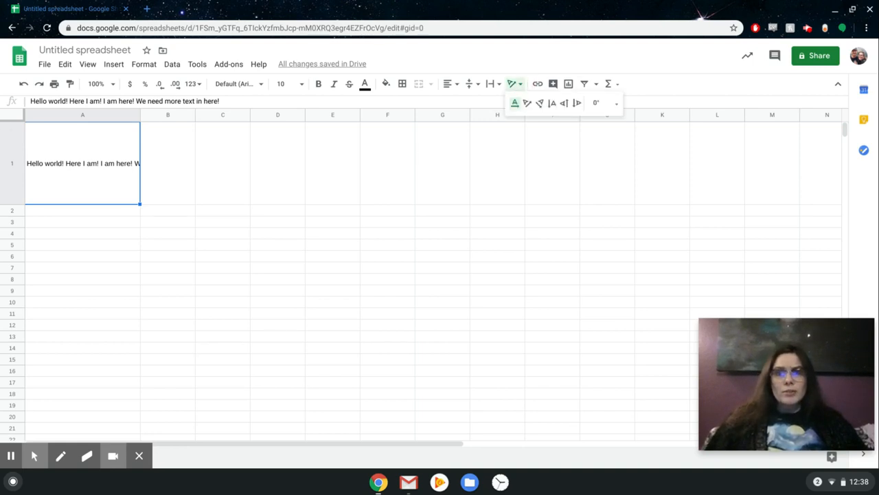
click(529, 105)
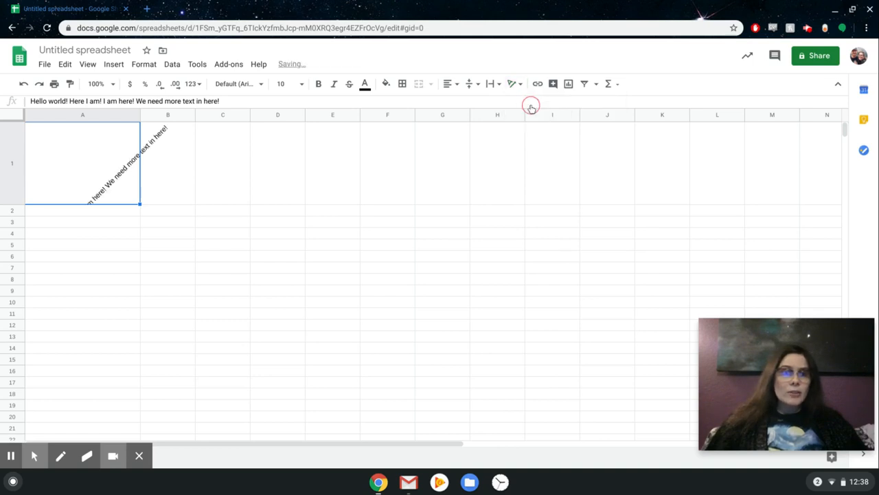
click(516, 83)
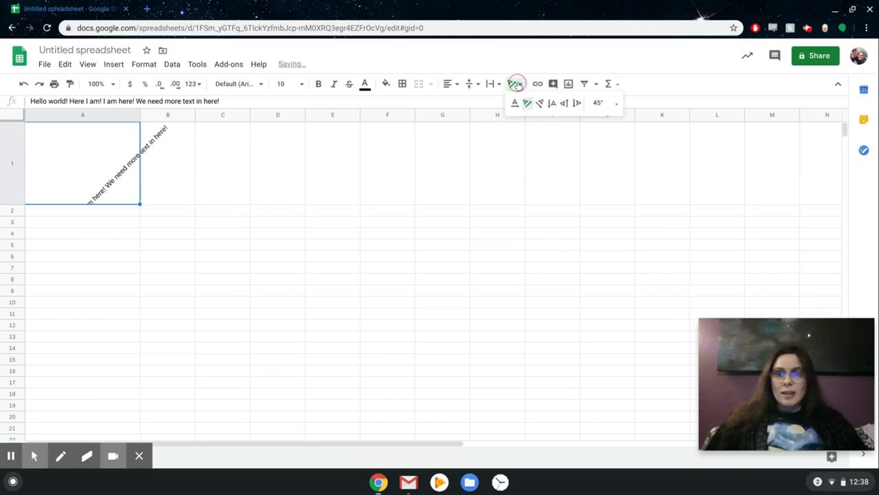
click(552, 104)
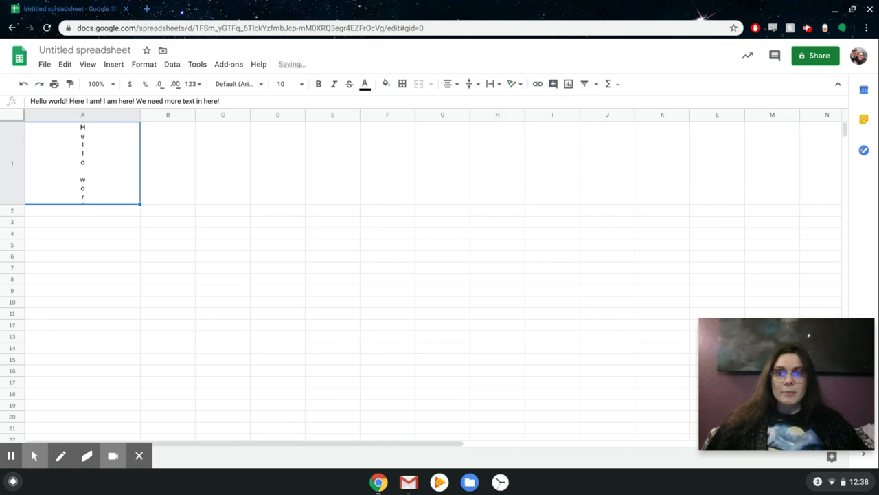
click(514, 84)
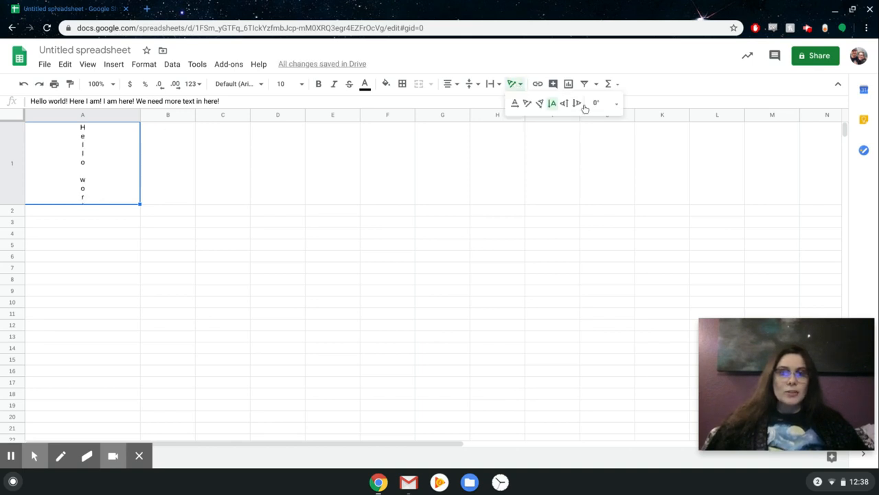
click(616, 105)
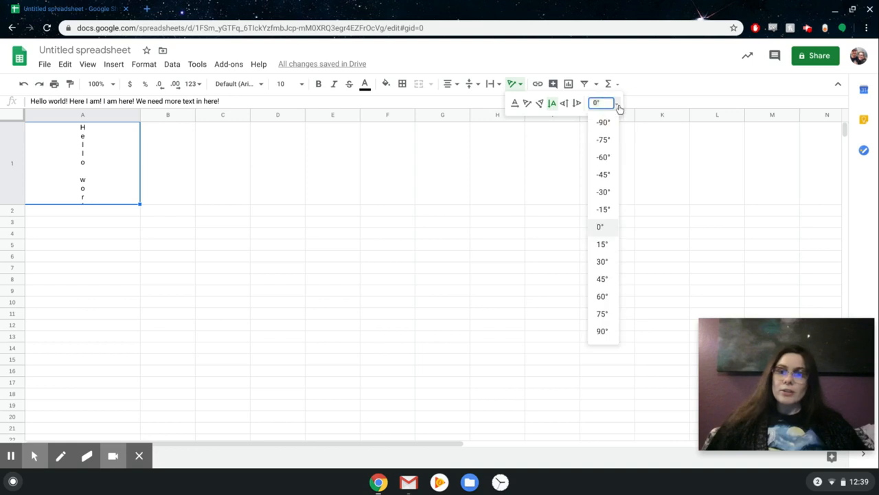
click(607, 251)
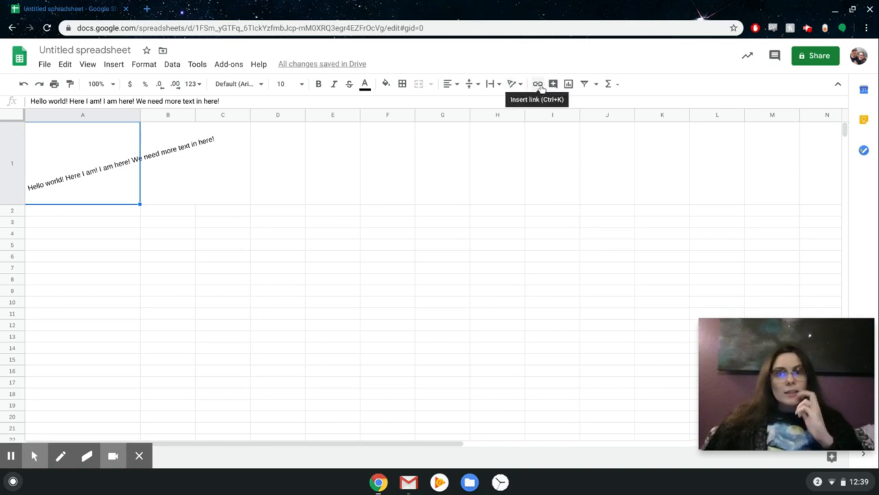
click(598, 84)
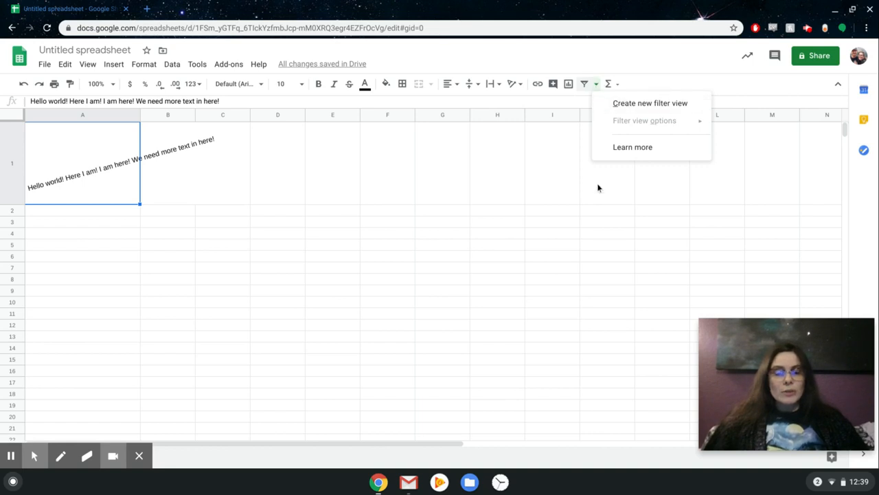
click(134, 169)
click(181, 169)
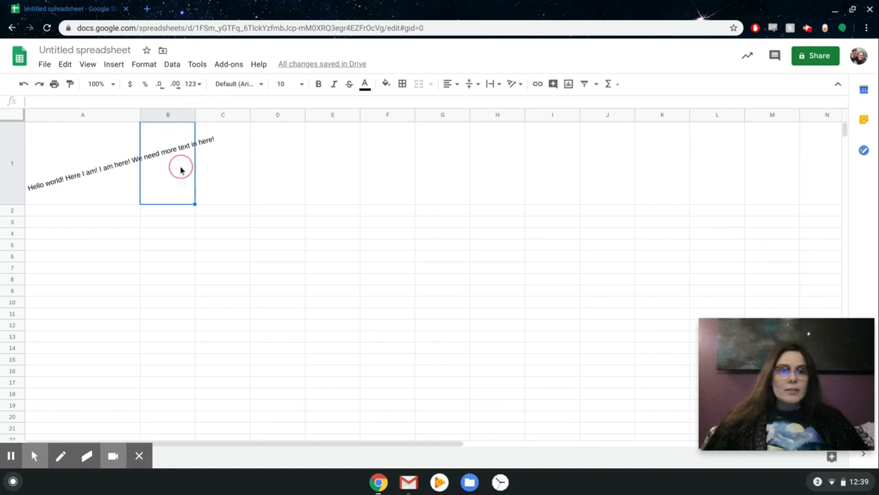
- Replace the text in cell A1 with the header "Student last name"
click(107, 156)
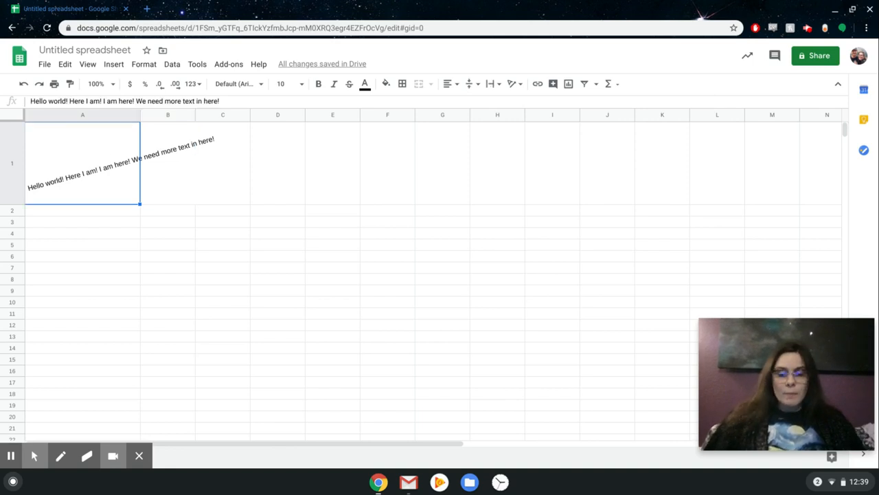
text(Student)
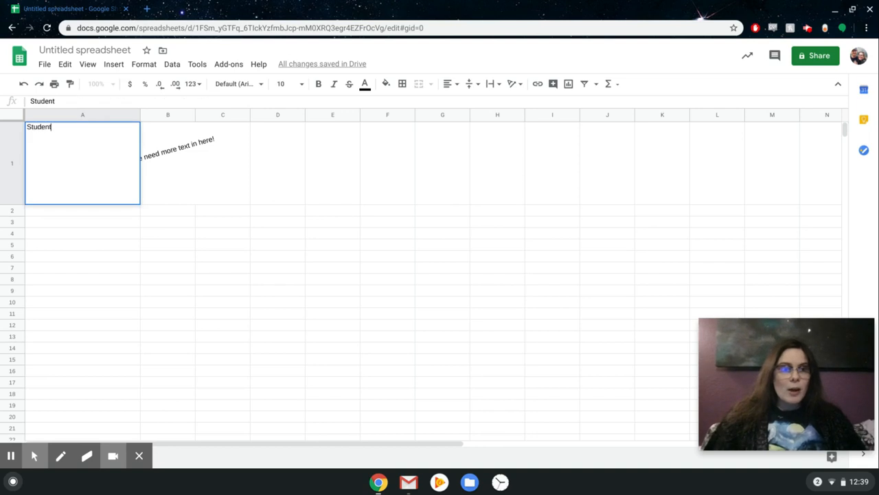
text( last name)
key(Tab)
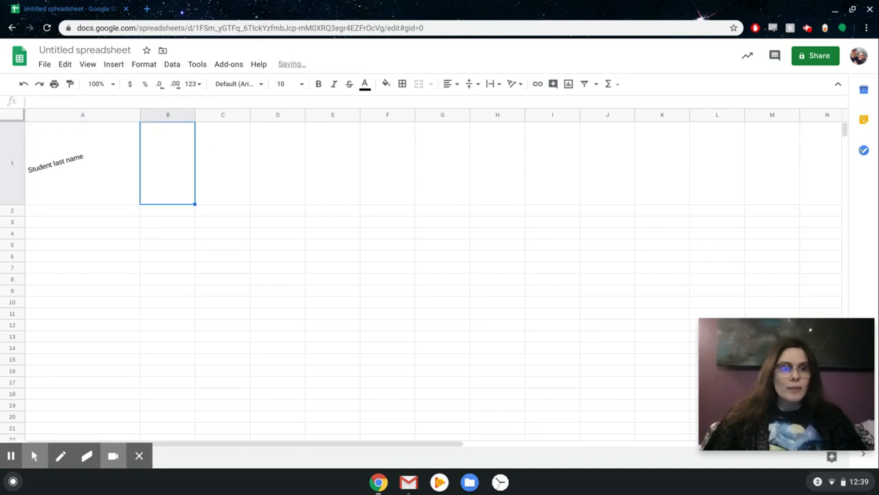
- Enter the header "Student first name" in cell B1
text(Student F)
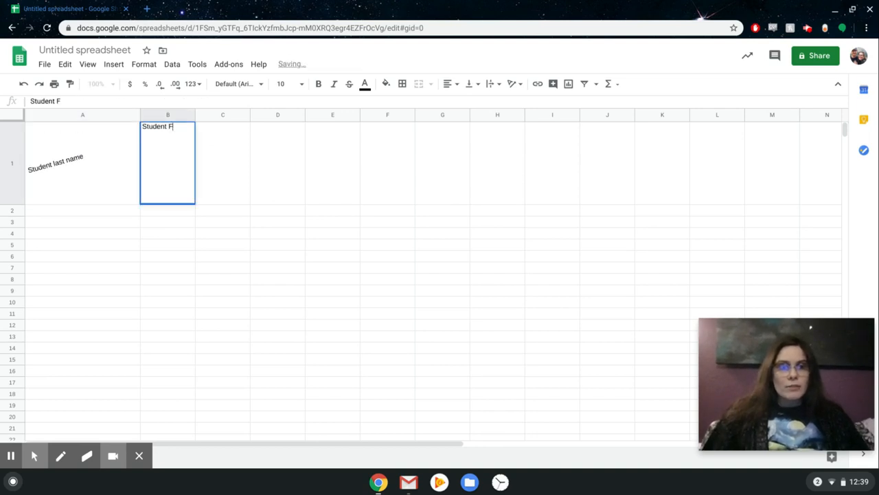
text(i)
key(BackSpace)
key(BackSpace)
text(first )
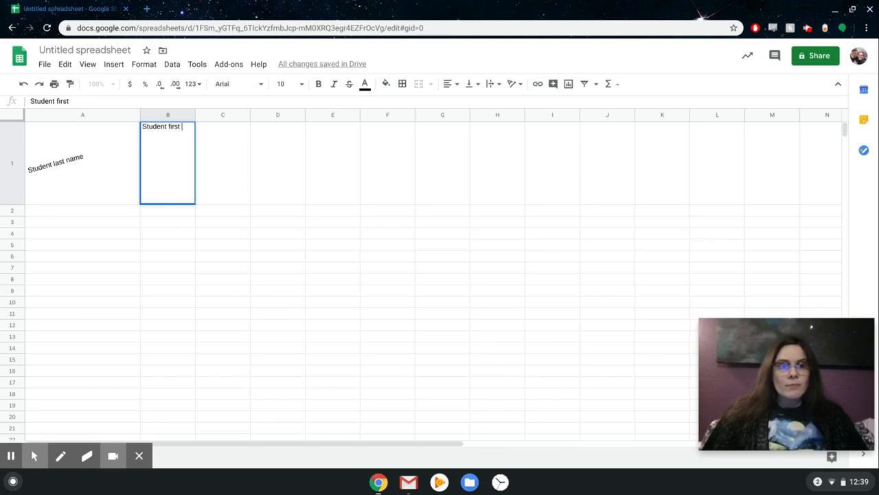
text(name)
key(Tab)
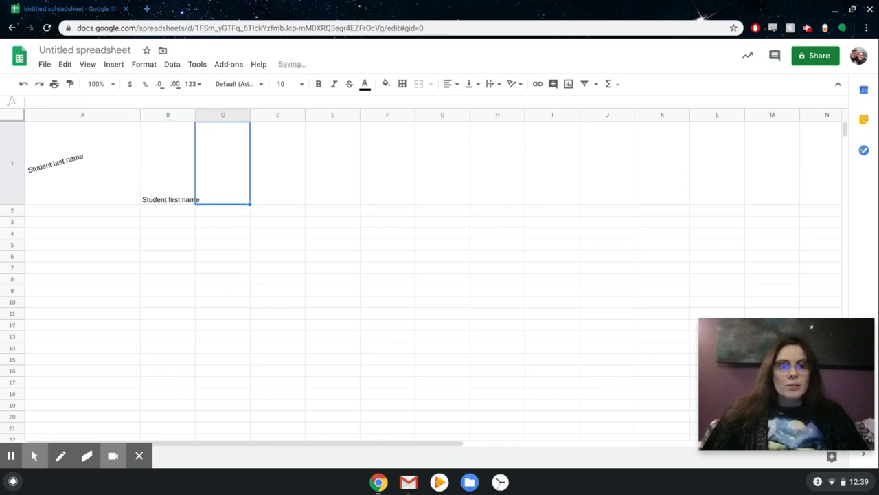
- Enter the header text "Grade leve" in cell C1
text(Grade eve)
key(BackSpace)
key(BackSpace)
key(BackSpace)
text(l)
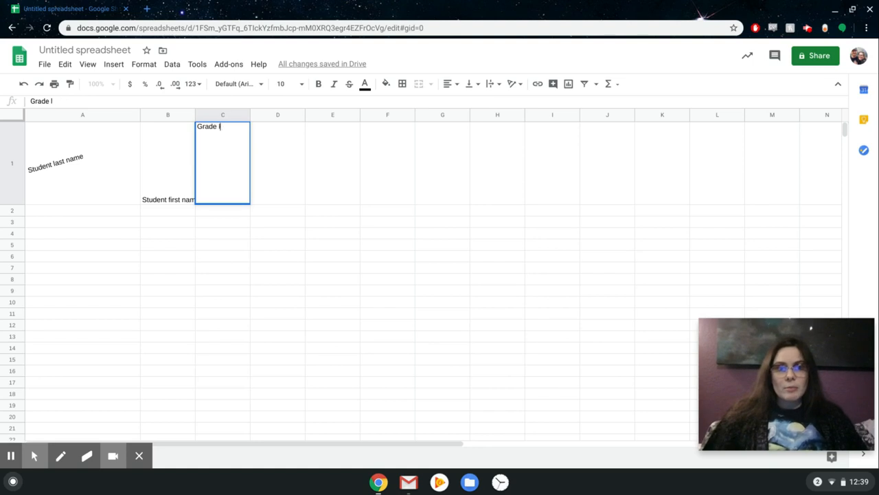
text(eve)
key(Return)
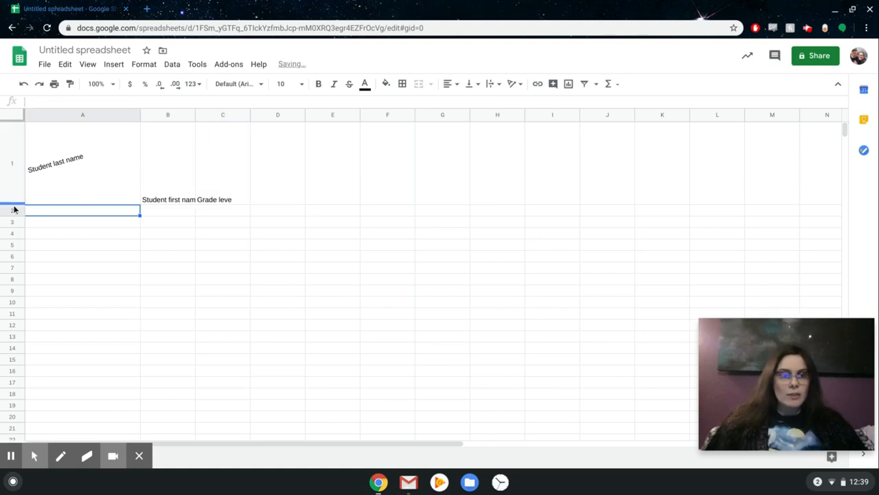
- Reduce the height of row 1 to less than half and remove the rotation from the text in cell A1
drag(15, 209, 18, 157)
click(67, 139)
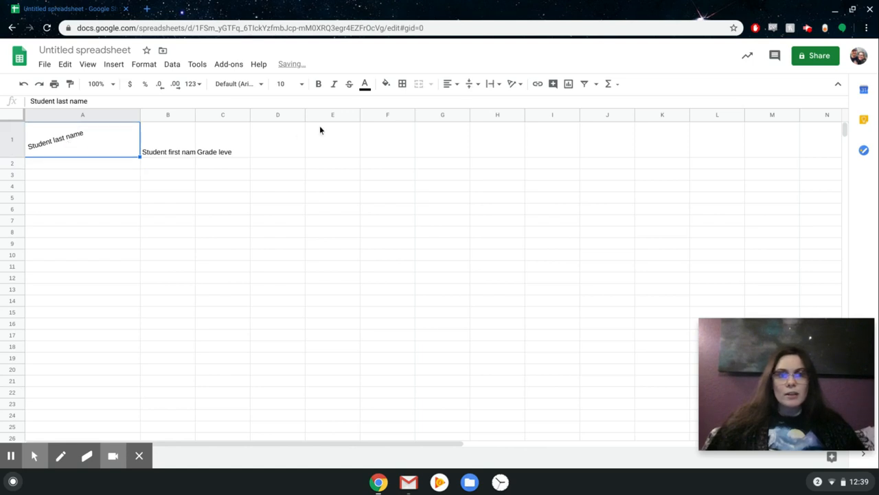
click(513, 83)
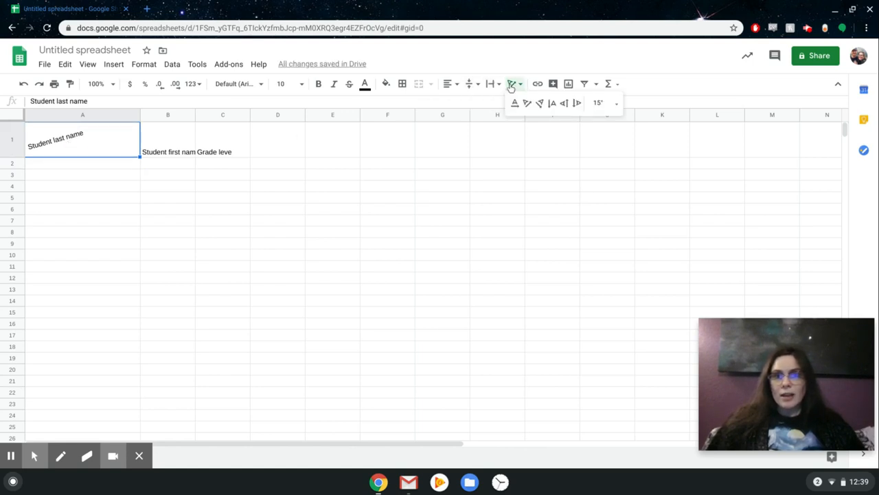
click(515, 103)
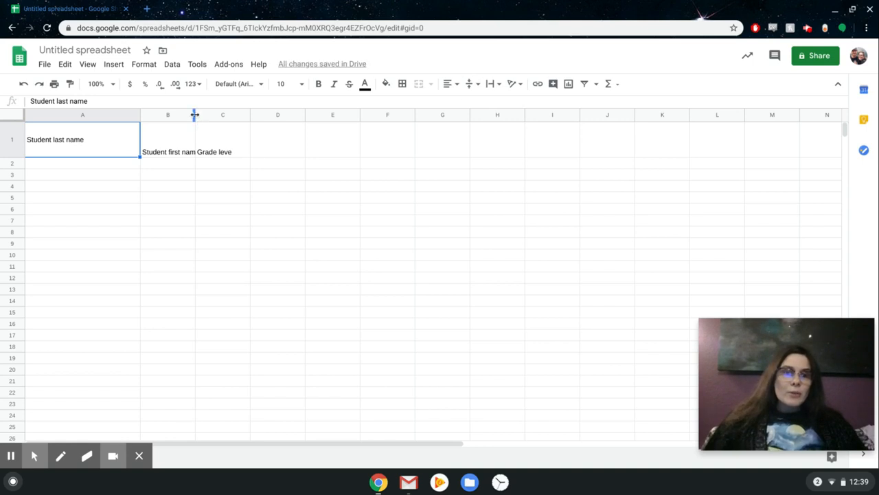
- Widen columns B and C to roughly the width of column A or slightly more, and correct the header in C1 to "Grade level"
drag(195, 117, 252, 114)
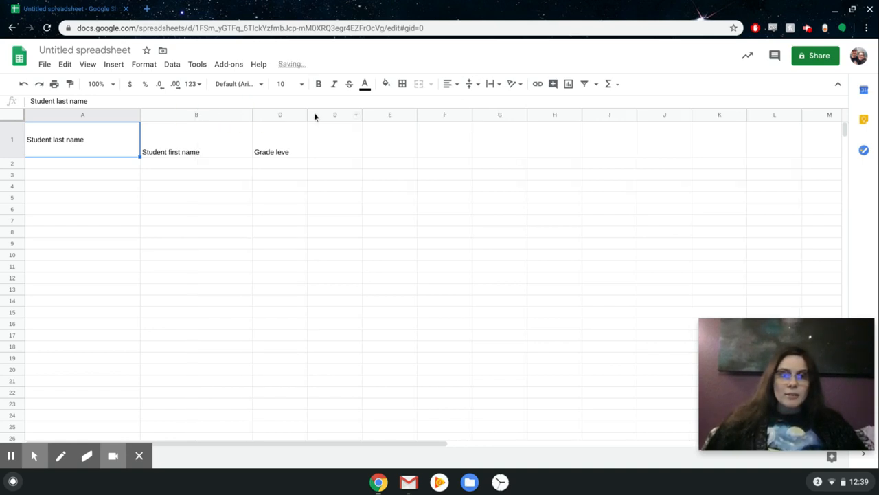
drag(307, 114, 383, 123)
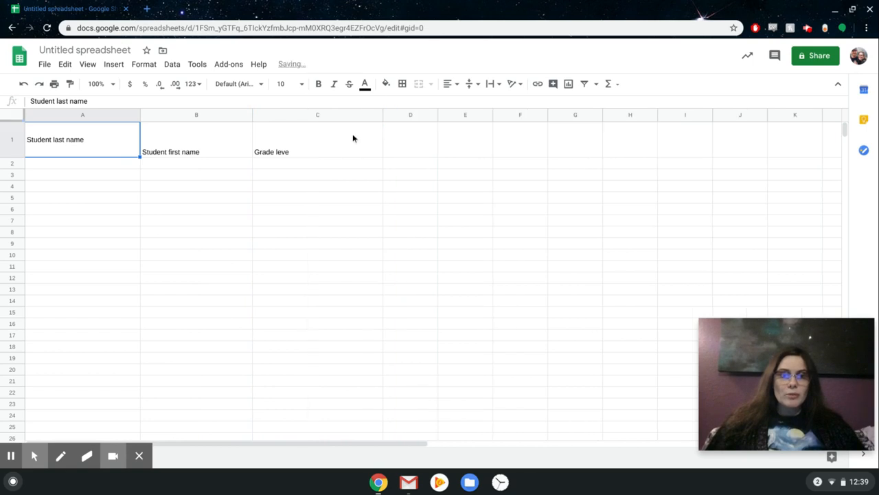
click(298, 151)
click(298, 152)
text(Grade level)
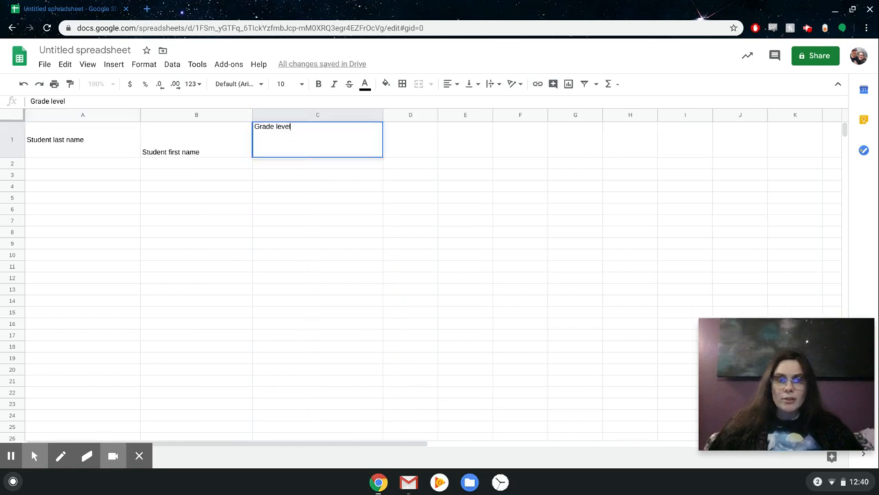
click(611, 208)
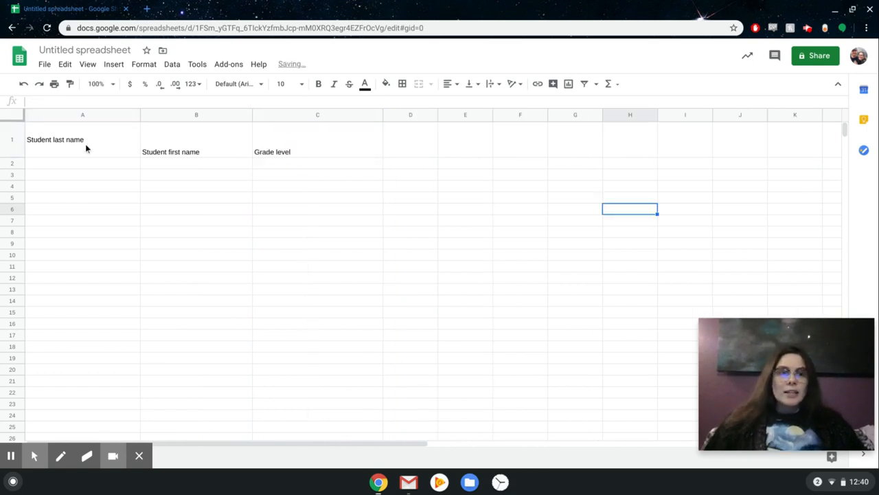
- Create a filter on the range A1:C25 and look at the filter options of the Grade level column
drag(85, 145, 302, 148)
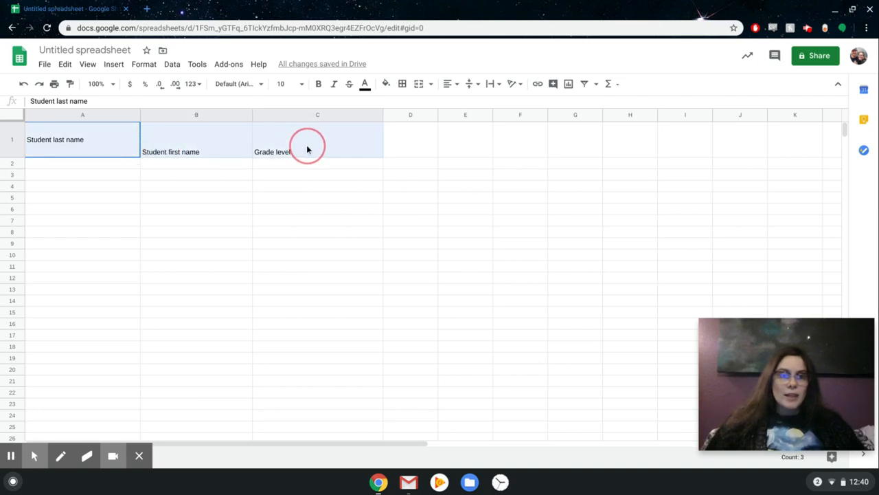
drag(307, 149, 291, 427)
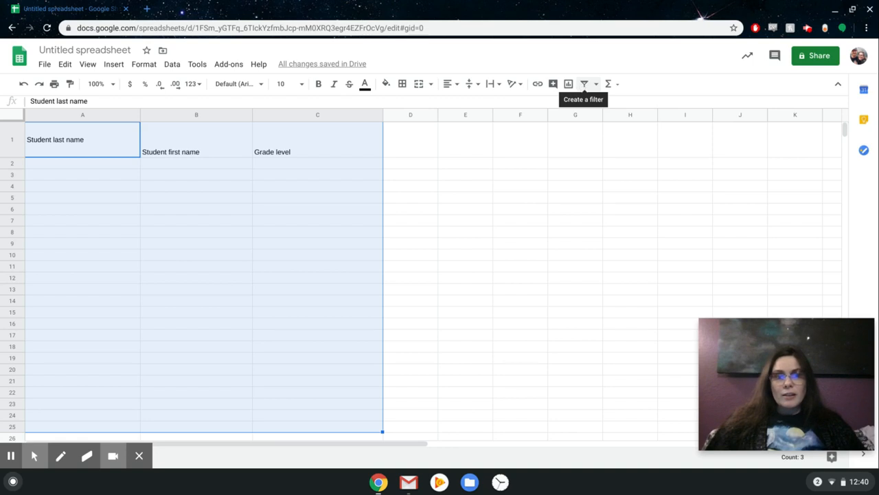
click(584, 83)
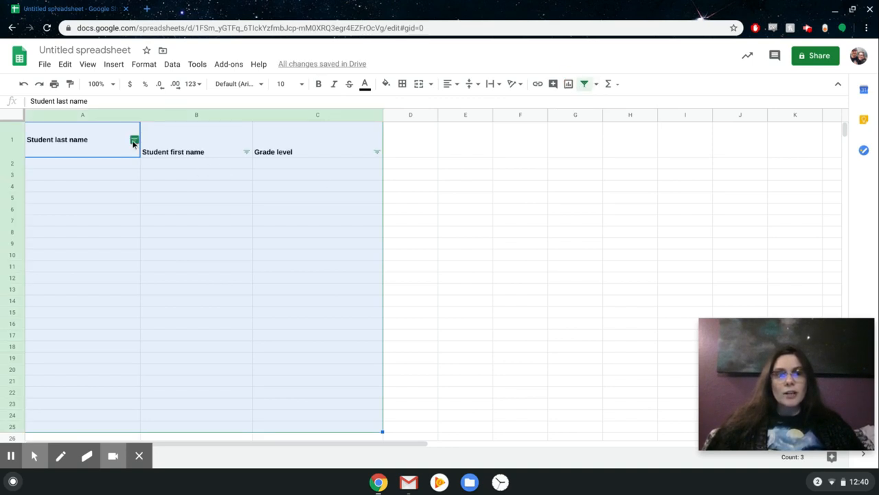
click(385, 164)
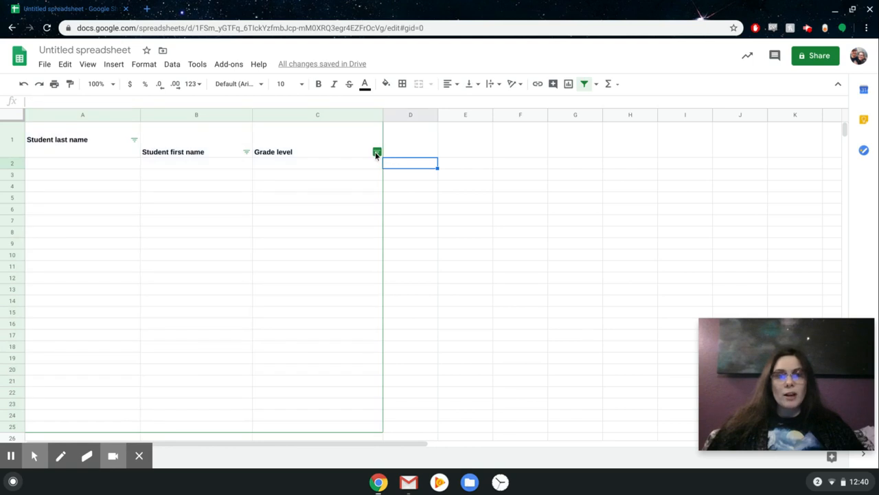
click(376, 152)
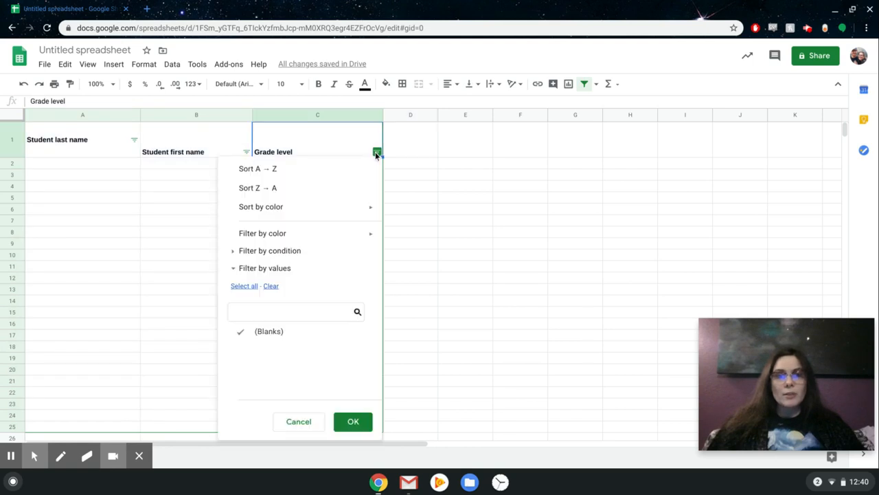
click(413, 171)
- Fill cells C2 to C11 under Grade level with 9, 10, 11, 12, 9, 12, 11, 10, 9 and 12
click(334, 172)
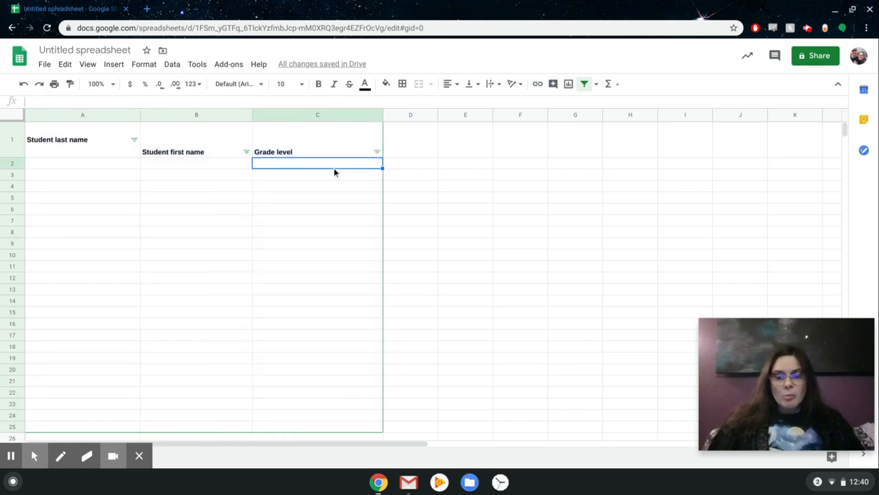
text(9)
key(Return)
text(10)
key(Return)
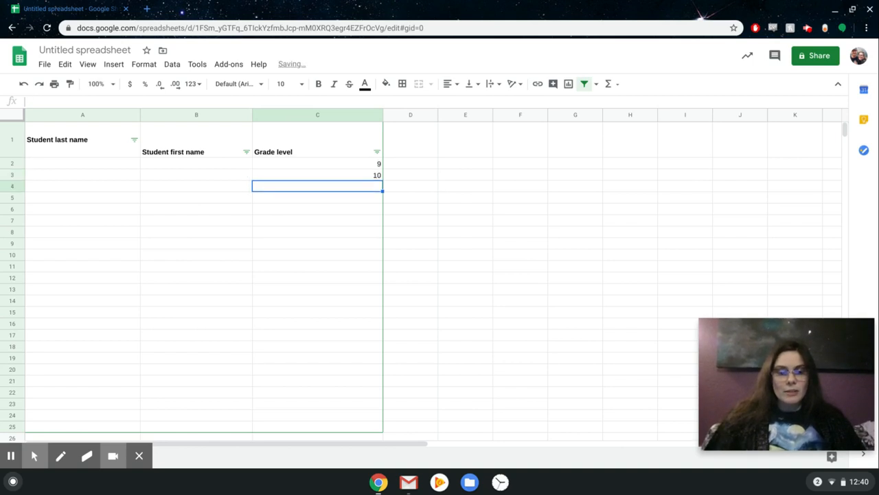
text(11)
key(Return)
text(12)
key(Return)
text(9)
key(Return)
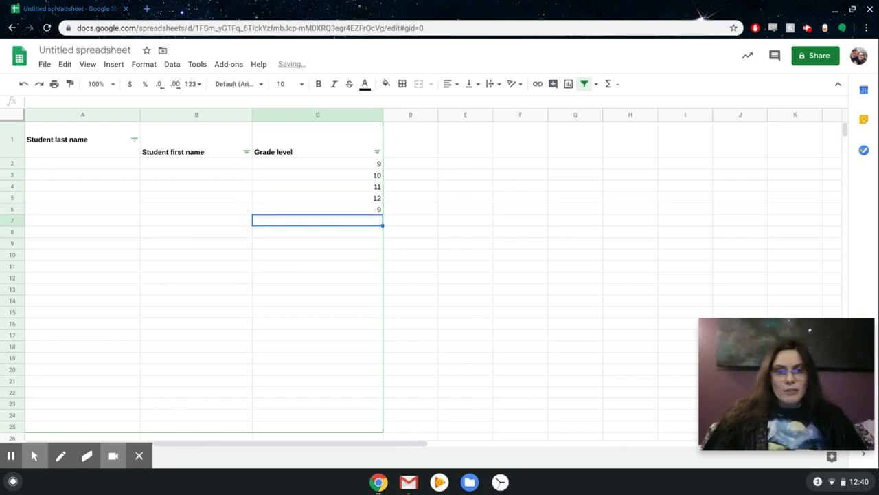
text(12)
key(Return)
key(Return)
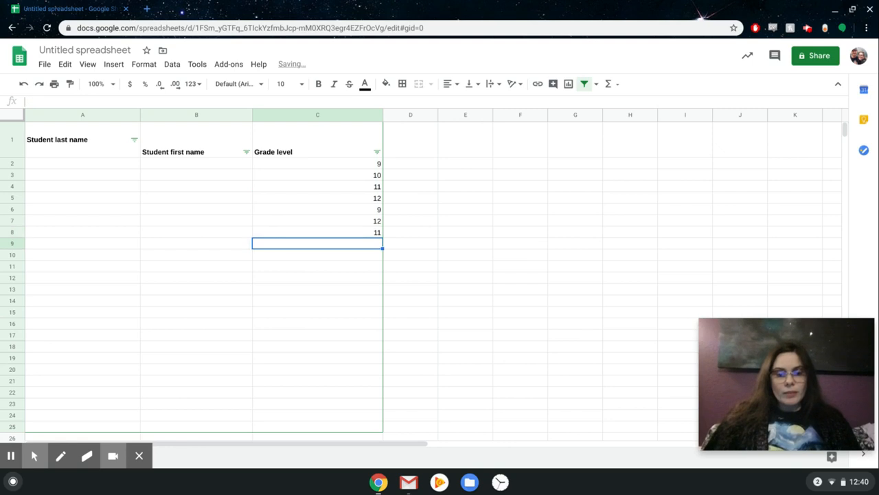
text(10)
key(Return)
text(9)
key(Return)
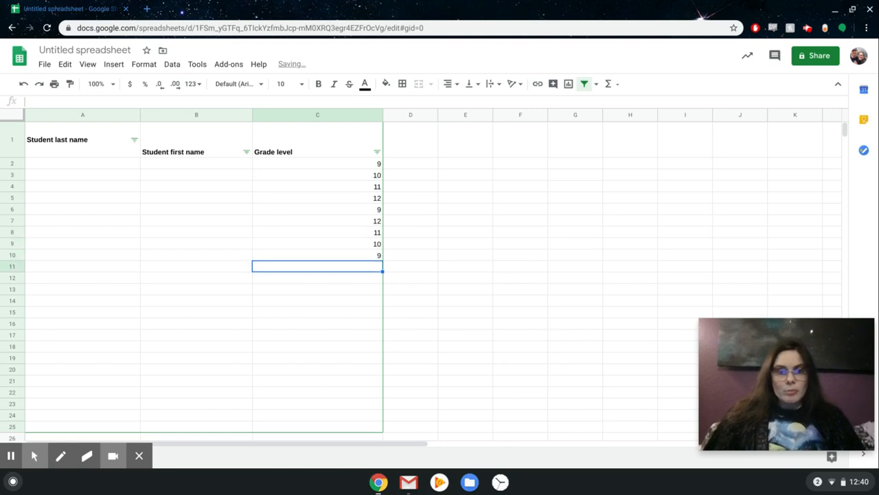
text(12)
key(Return)
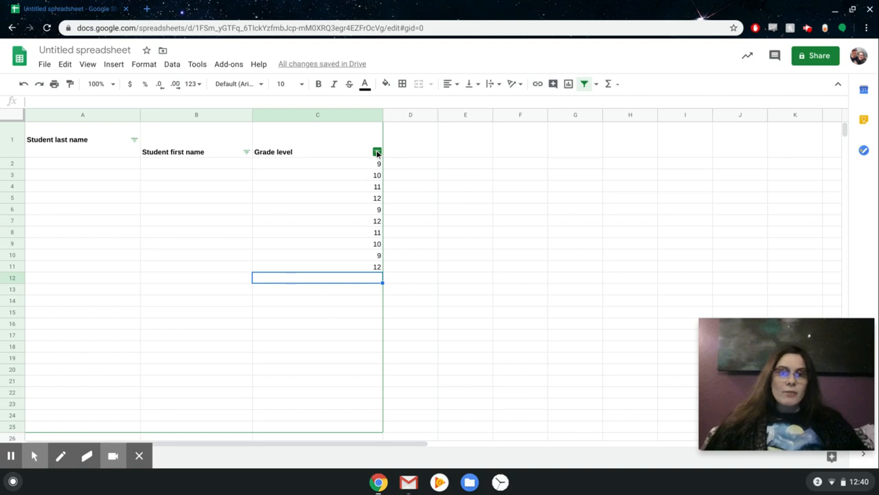
- Filter the Grade level column by values so that only rows with 9 are shown
click(377, 152)
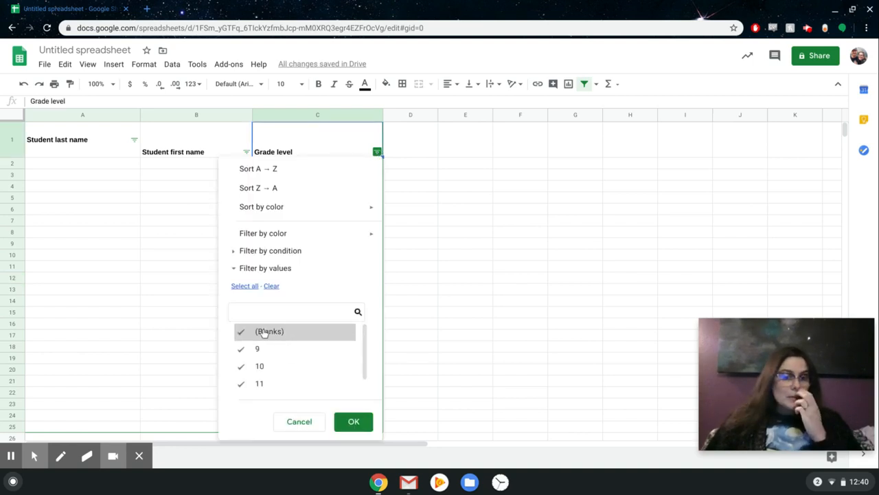
scroll(255, 348, down, 1)
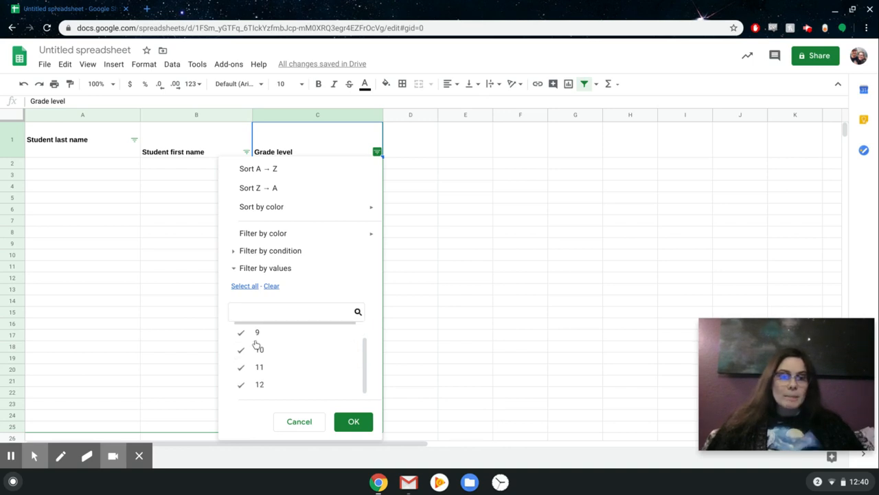
scroll(255, 345, up, 1)
scroll(255, 344, down, 1)
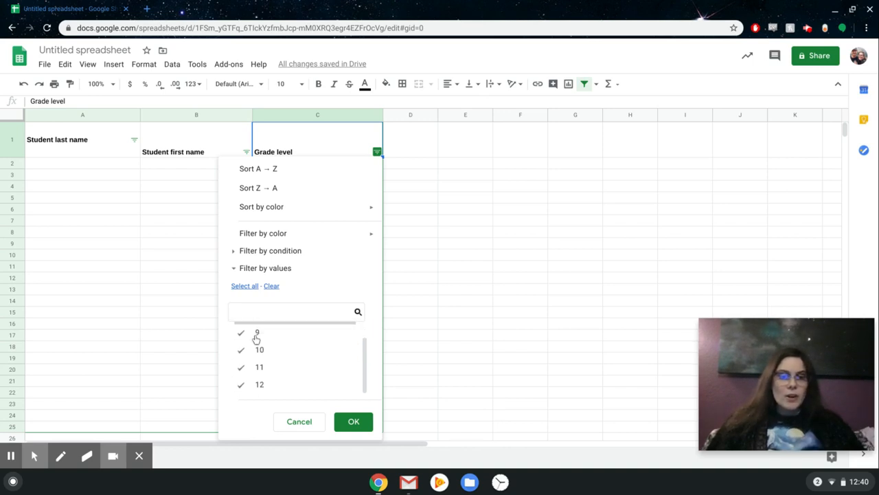
scroll(255, 338, up, 1)
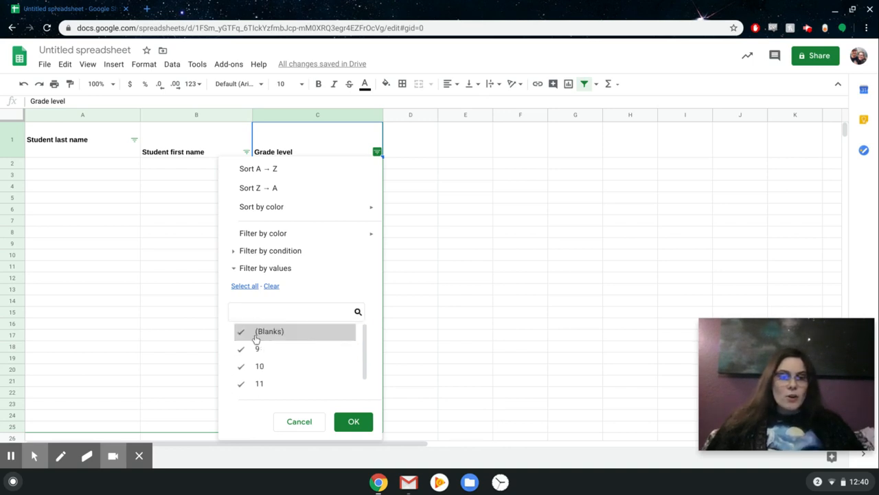
click(270, 286)
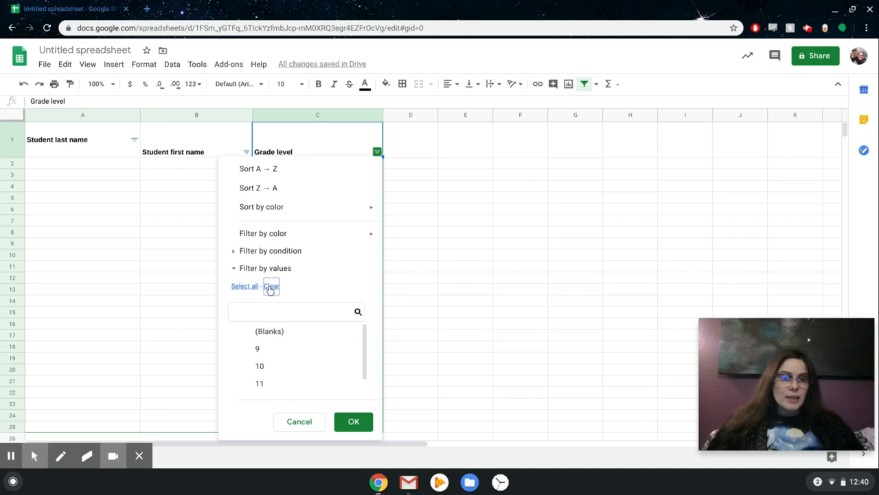
click(264, 350)
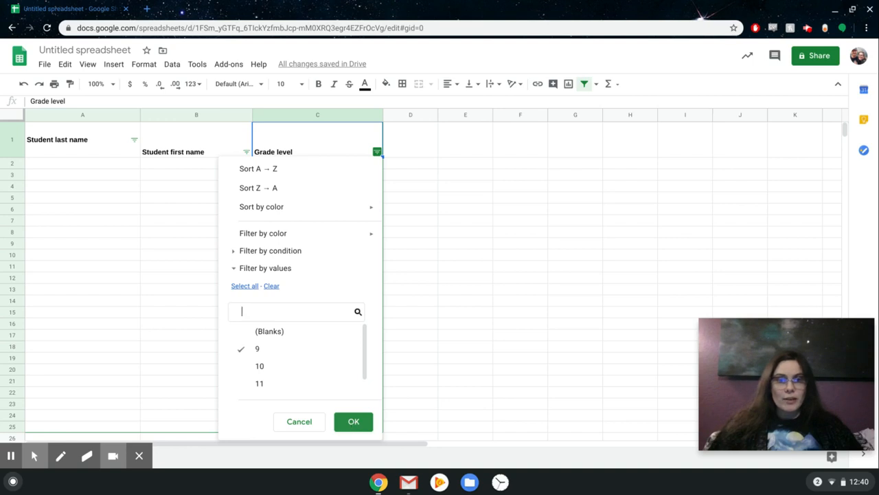
click(354, 422)
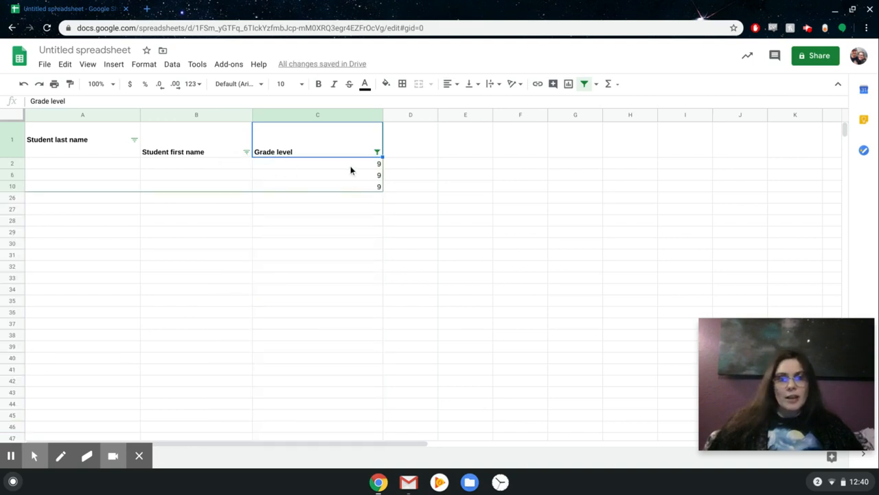
- Reset the Grade level filter by selecting all values again and applying it
click(377, 151)
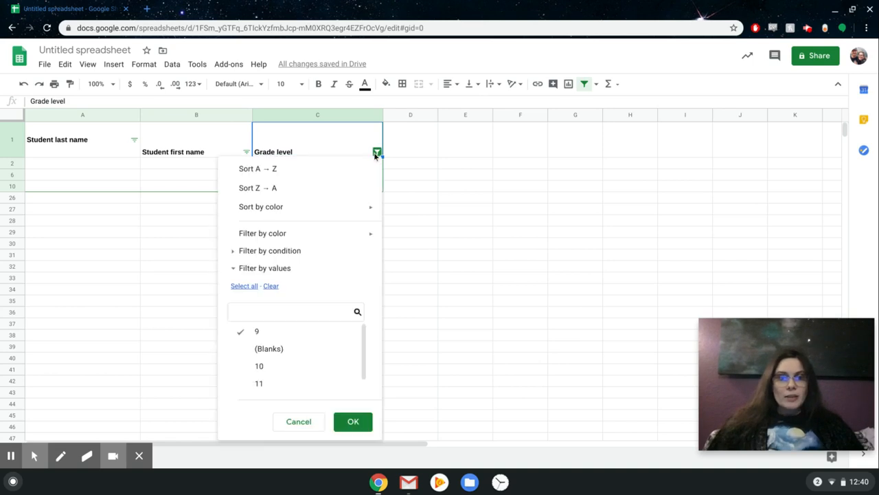
click(252, 289)
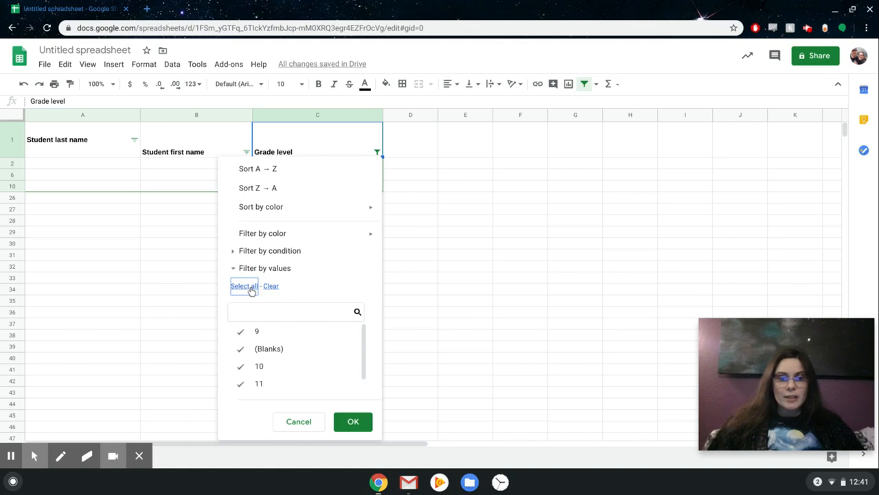
click(355, 422)
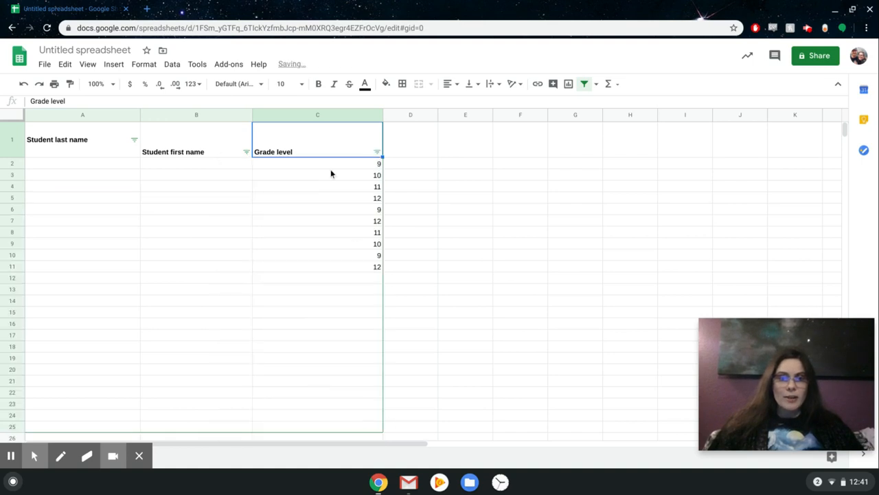
- Filter the Grade level column by values so that only rows with 9 and 10 are shown
click(376, 152)
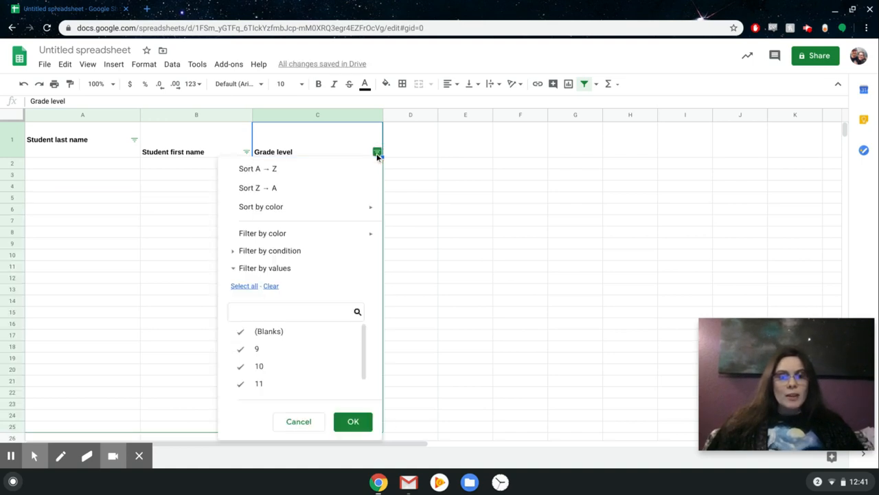
click(270, 286)
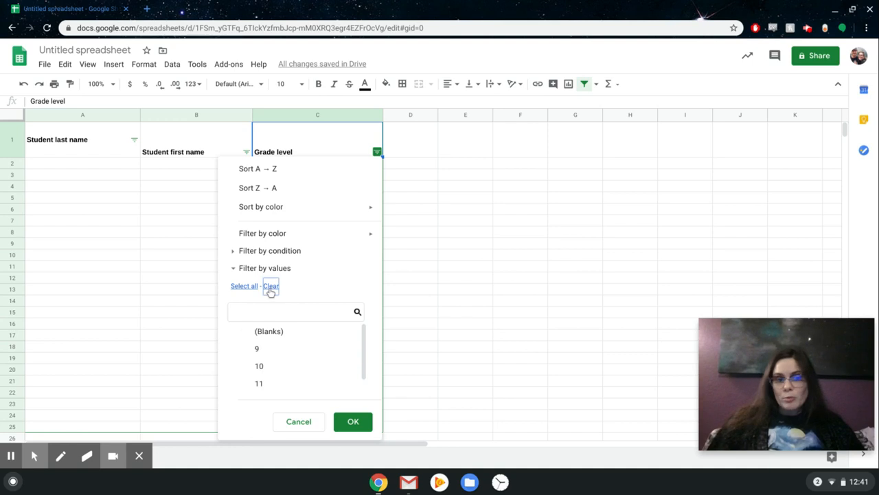
click(266, 351)
click(262, 365)
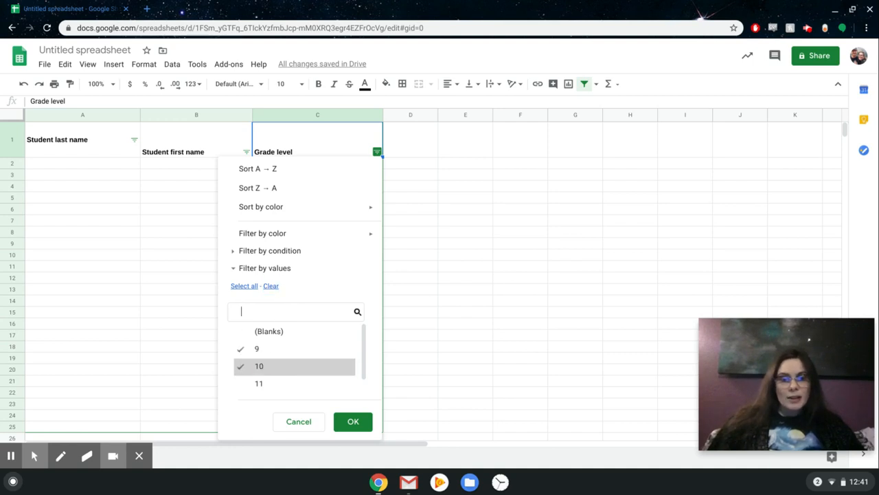
scroll(261, 366, down, 1)
click(351, 422)
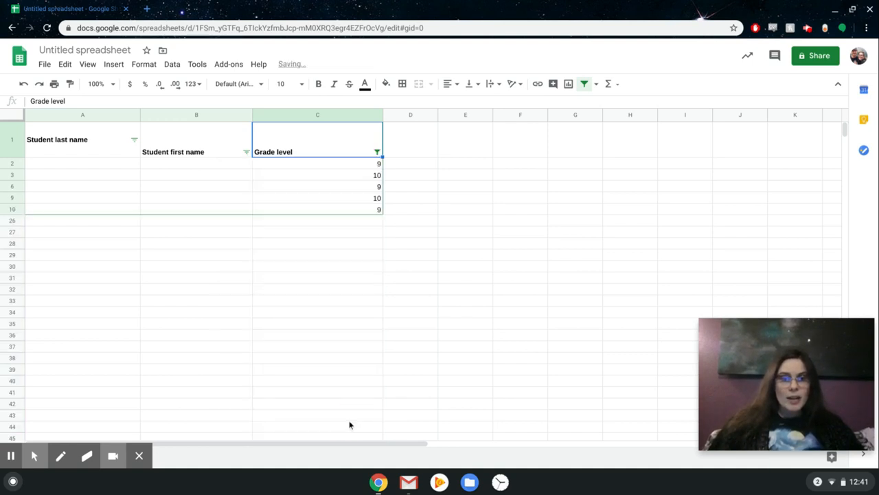
- Look at the sort and filter options of the Grade level column and close them with the current filter kept
click(376, 152)
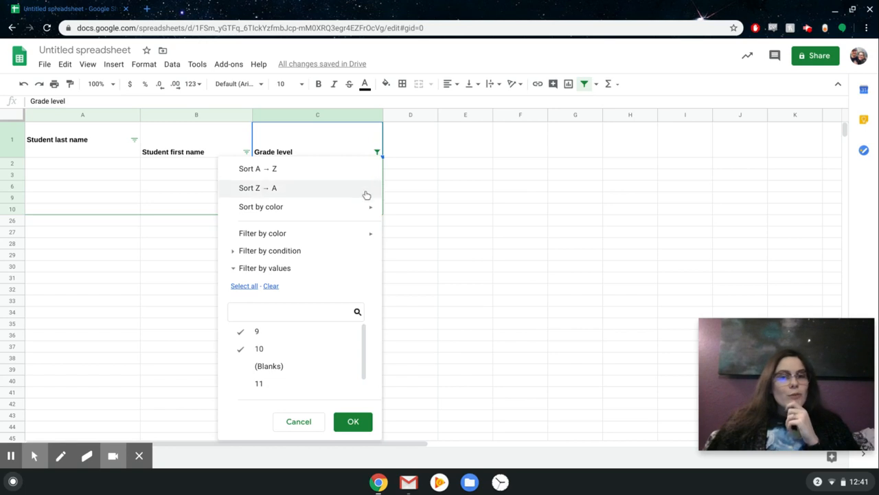
mouse_move(354, 233)
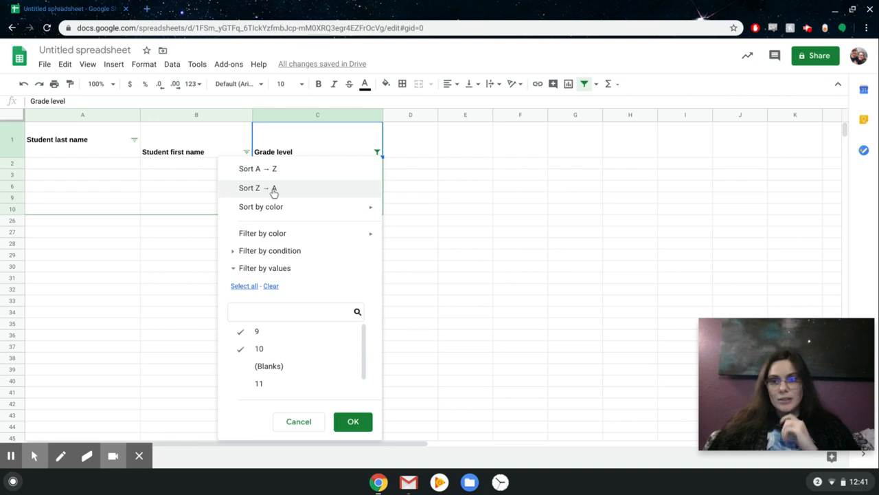
click(353, 421)
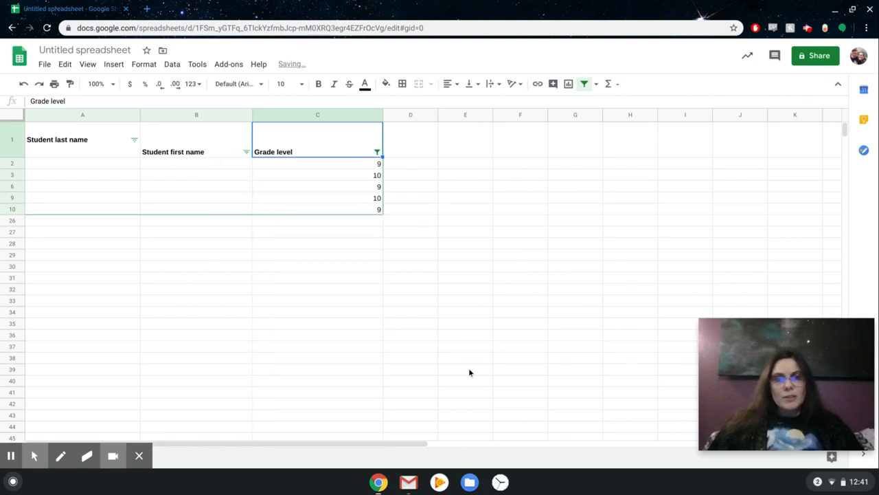
click(402, 202)
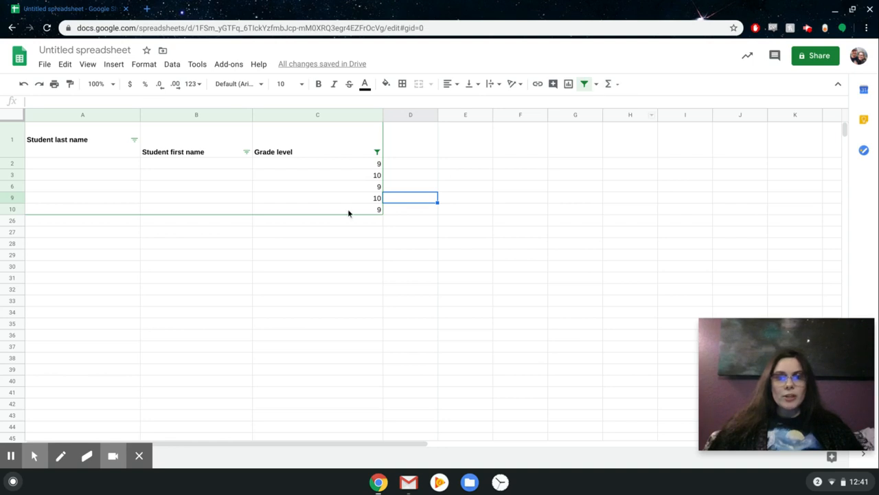
- Select all values again in the Grade level filter and apply it to show every row
click(364, 149)
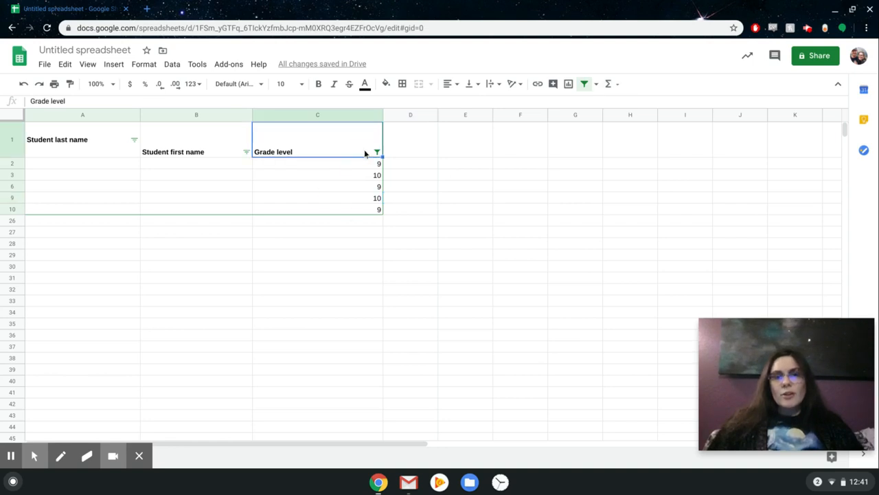
click(376, 152)
click(246, 286)
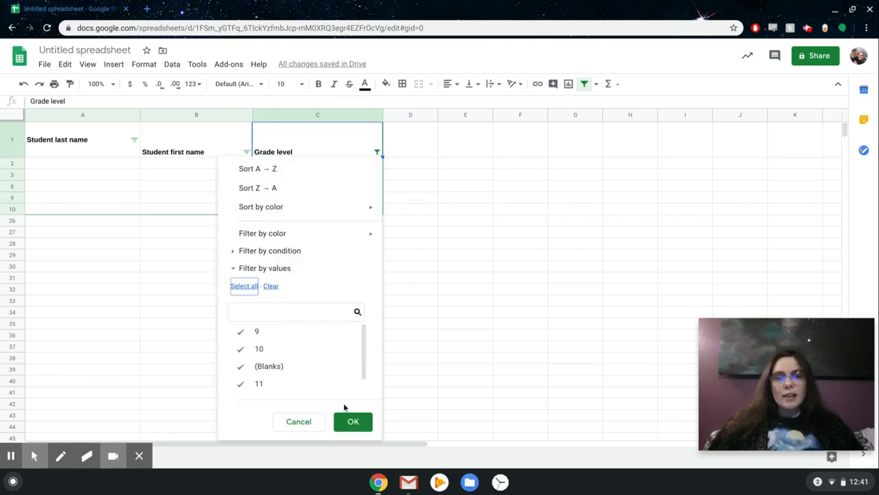
click(359, 419)
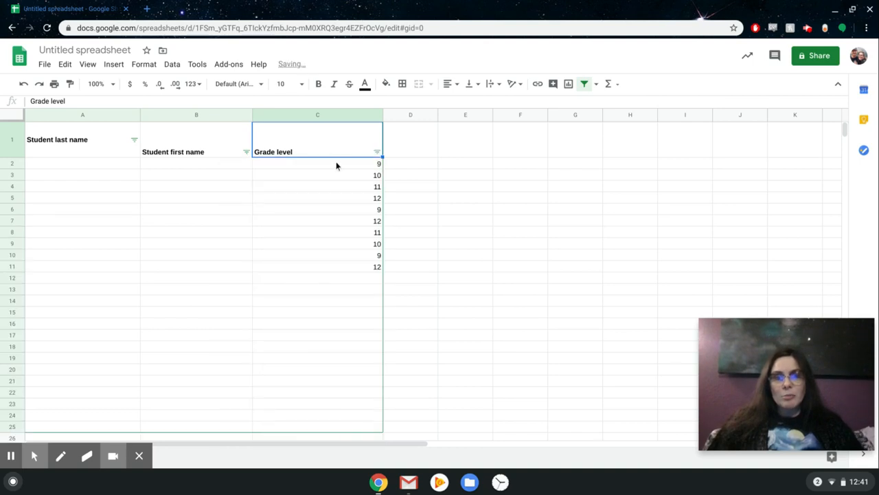
- Add up the Grade level values in C2:C25 with the SUM function in cell C26
drag(337, 163, 344, 426)
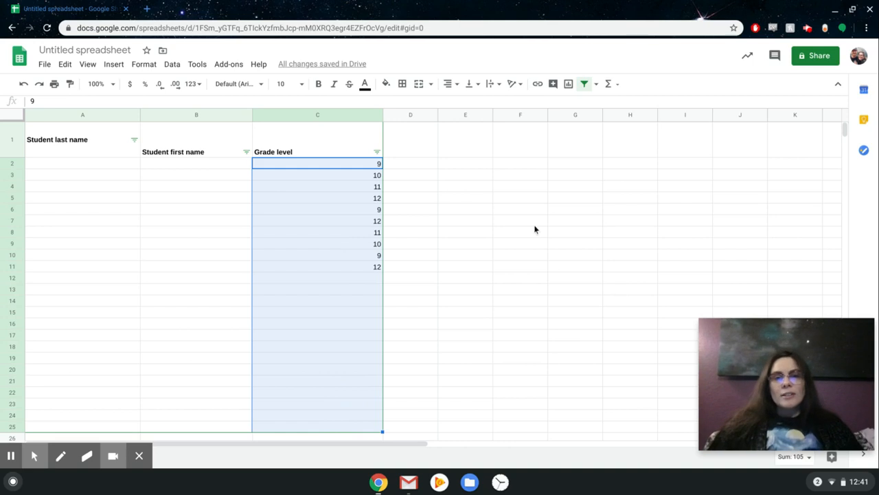
scroll(535, 229, down, 1)
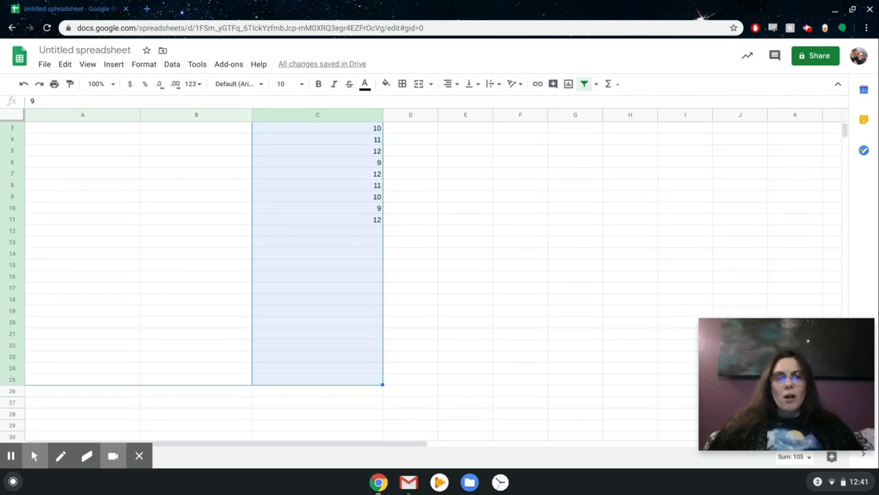
scroll(535, 230, up, 1)
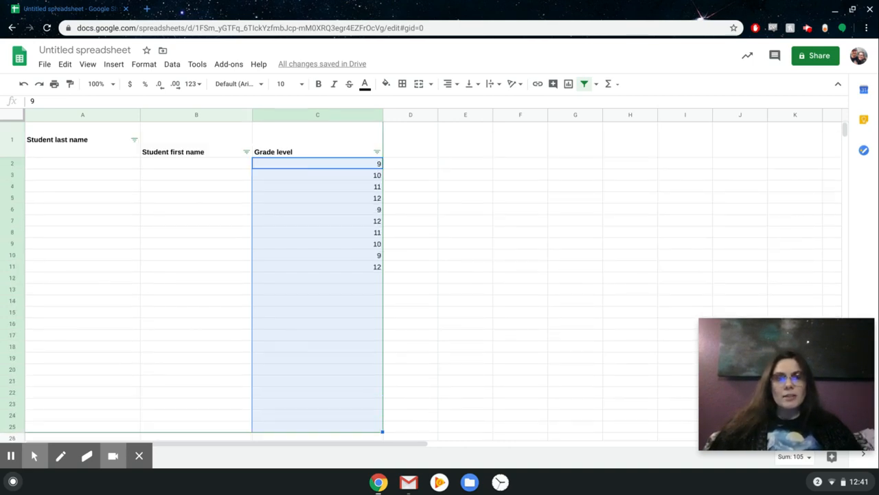
scroll(535, 230, down, 2)
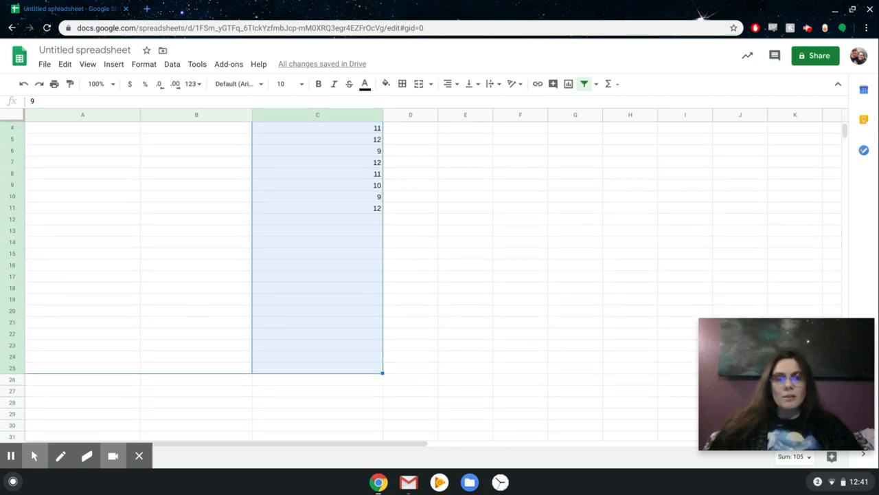
click(621, 84)
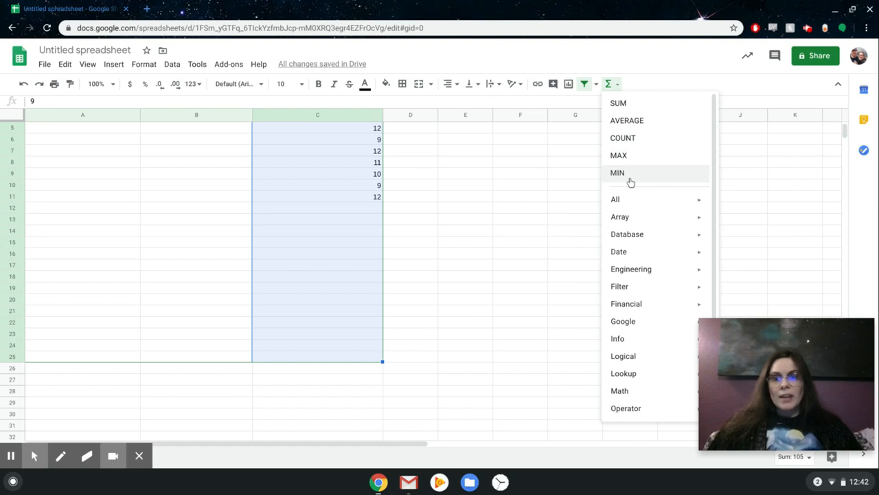
mouse_move(633, 206)
mouse_move(636, 223)
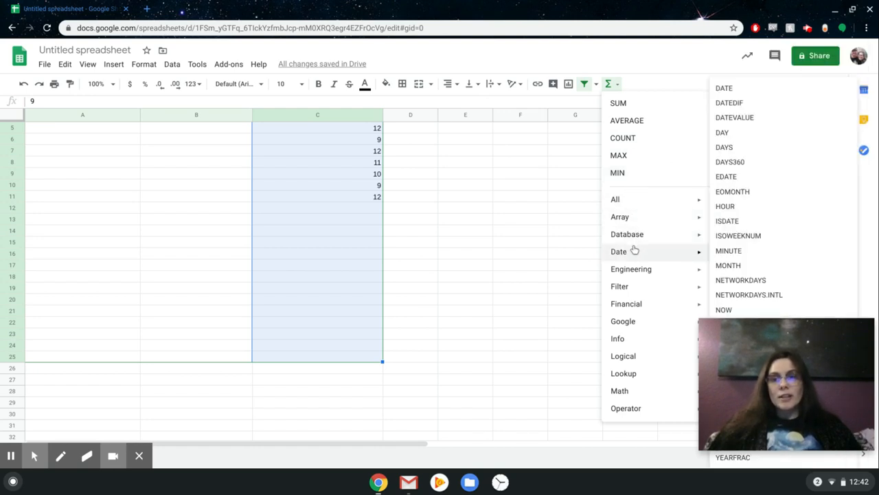
mouse_move(635, 265)
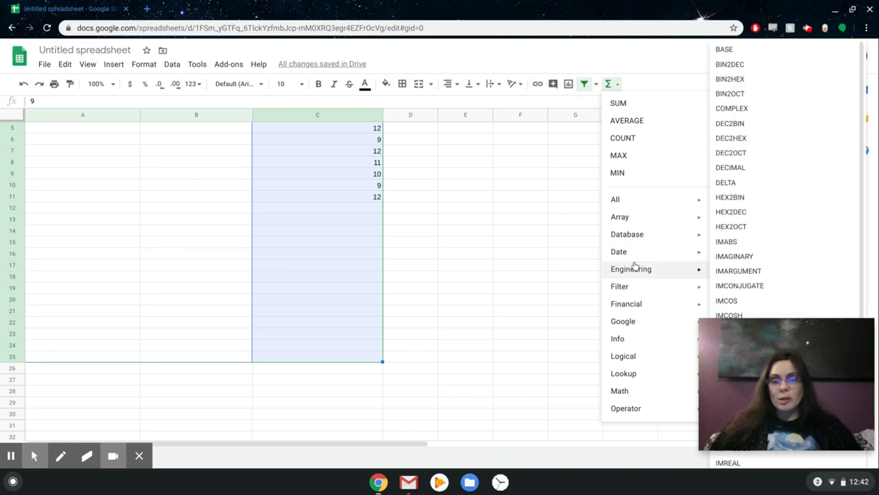
mouse_move(636, 288)
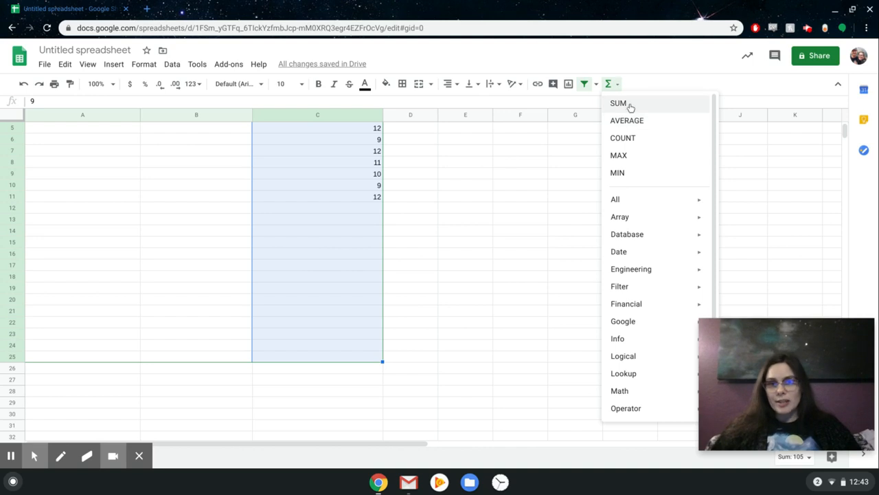
click(629, 104)
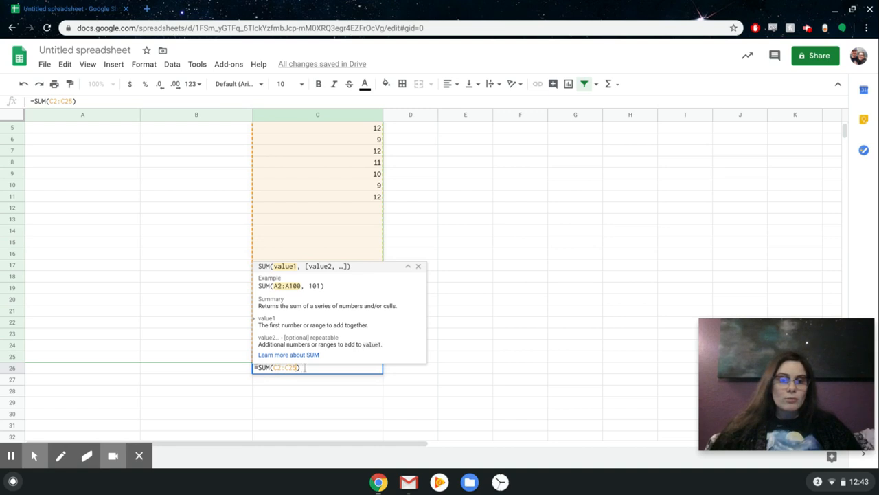
click(300, 393)
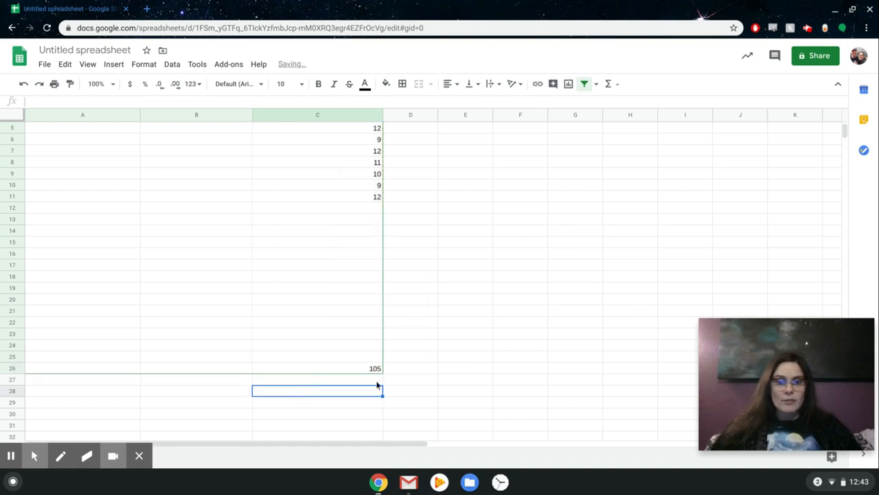
- Check the formula in cell C26 against the Grade level values above it
click(359, 365)
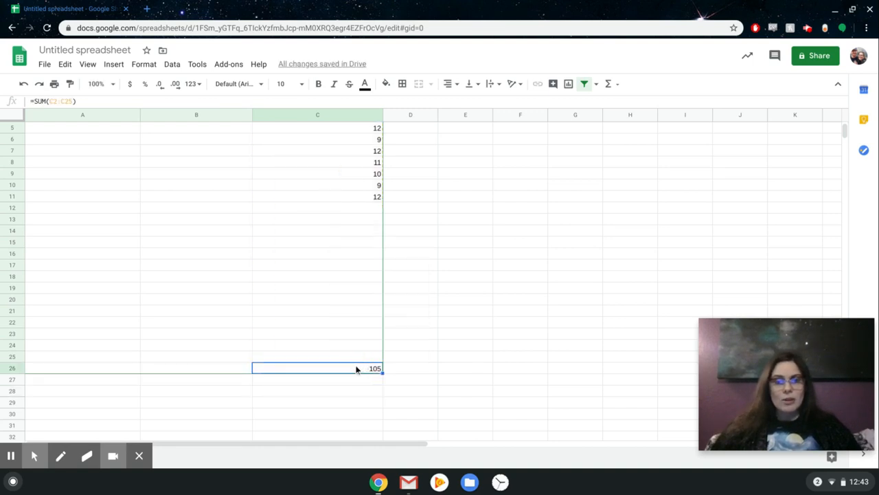
scroll(405, 319, up, 2)
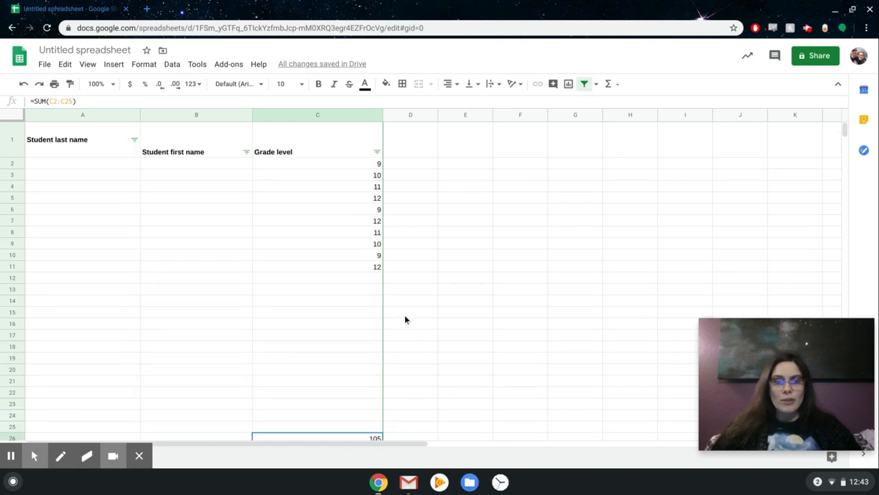
scroll(405, 318, down, 2)
scroll(405, 318, up, 2)
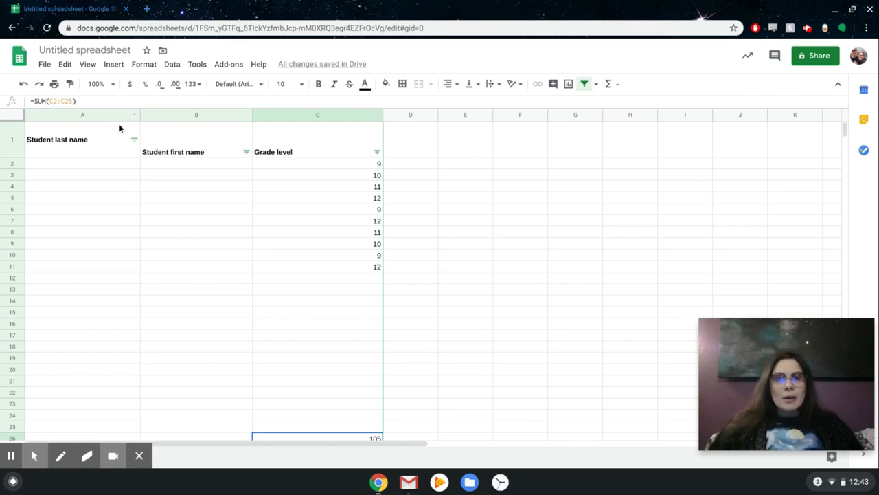
- Open the spreadsheet's version history and view the April 22, 12:34 PM version, then the current version
click(45, 66)
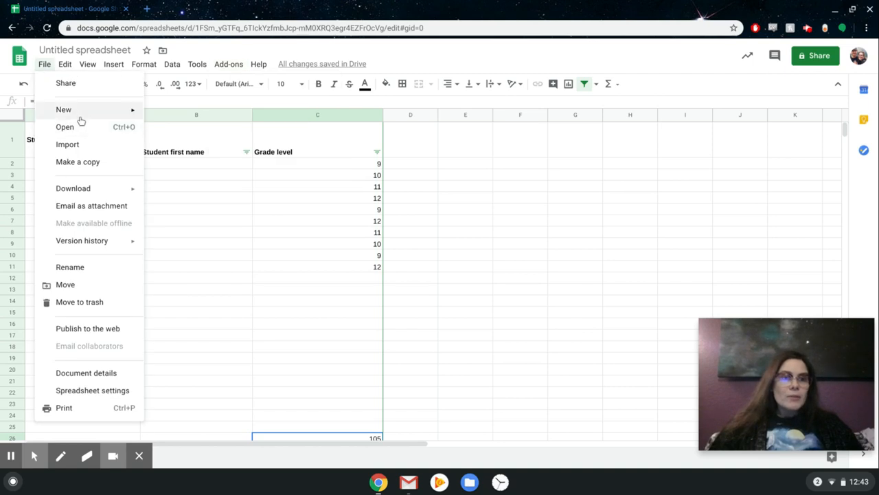
mouse_move(78, 116)
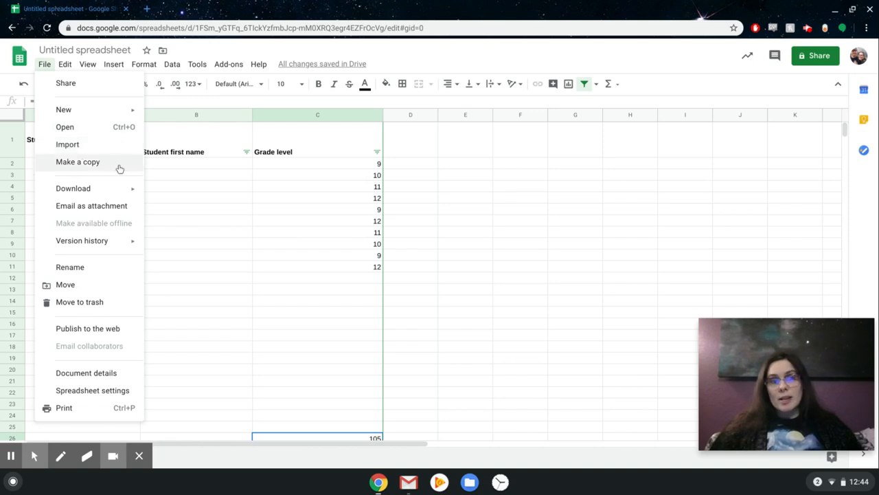
mouse_move(95, 198)
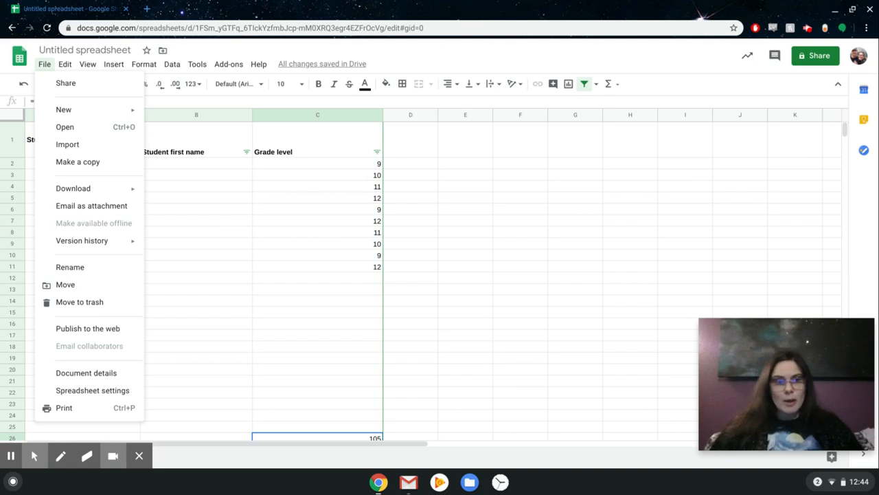
mouse_move(63, 249)
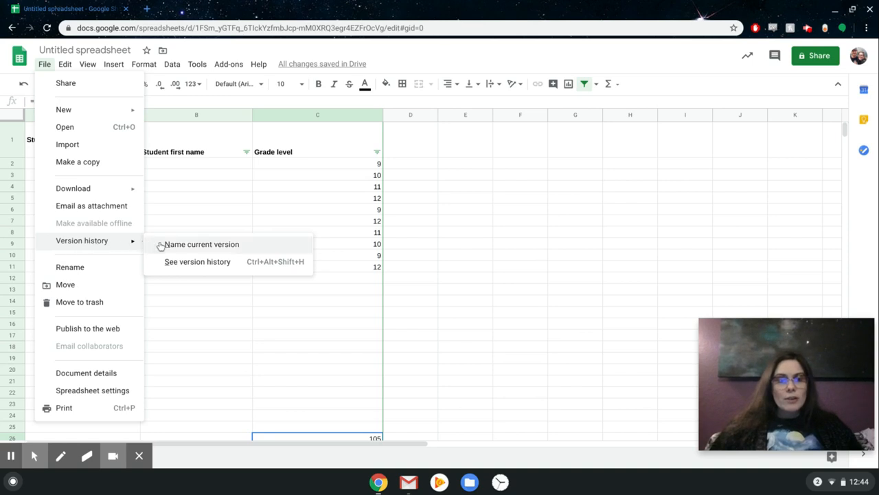
click(173, 268)
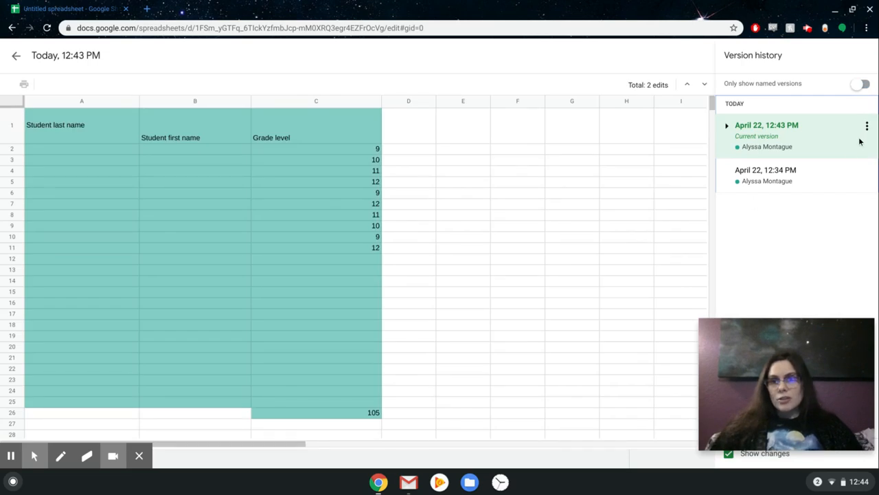
click(858, 181)
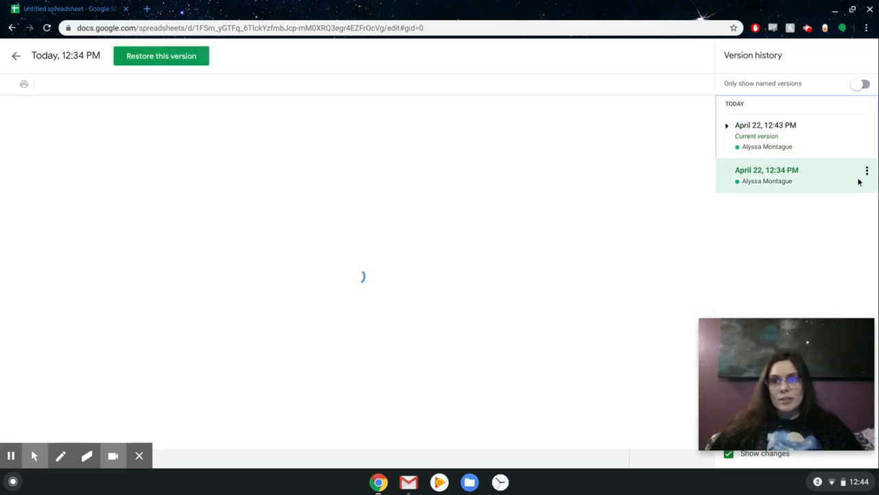
click(797, 142)
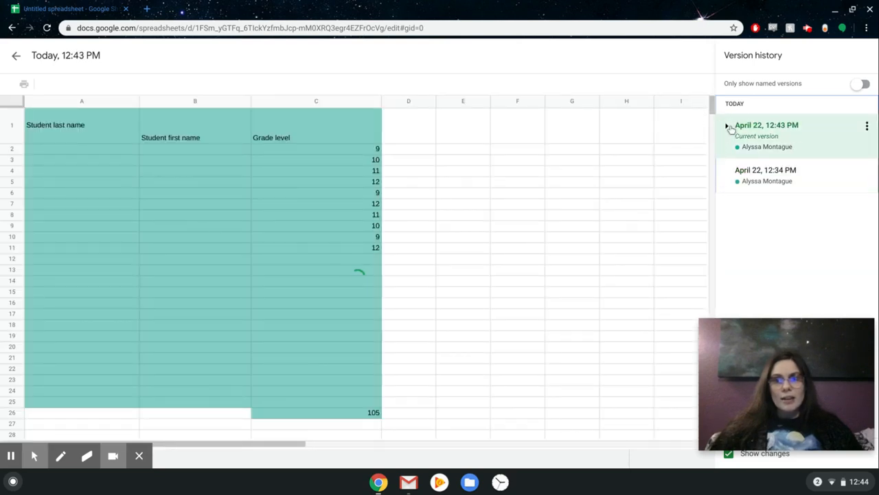
- Expand the current version's detailed edits, look through the list and return to the spreadsheet at cell C13
click(727, 126)
scroll(757, 173, down, 3)
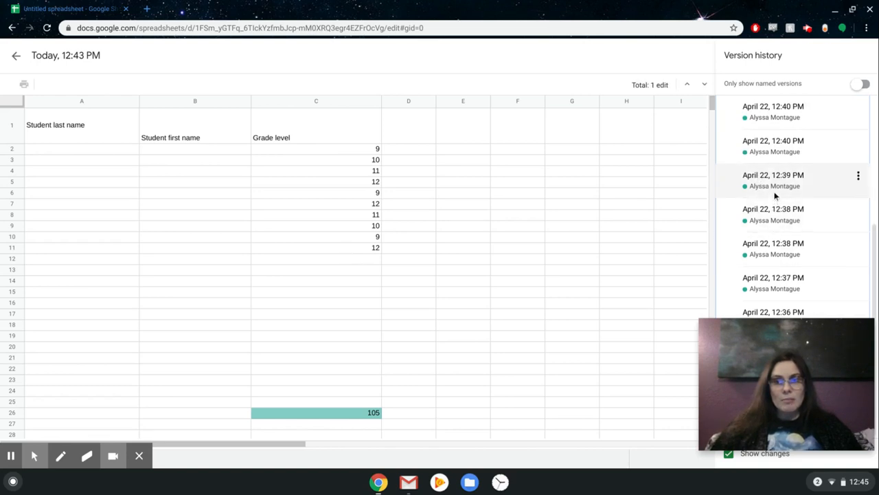
scroll(770, 180, up, 3)
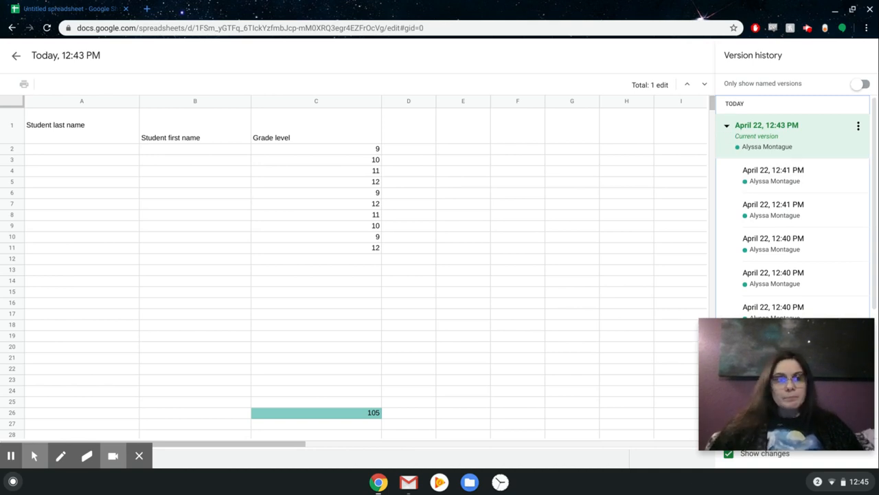
click(16, 56)
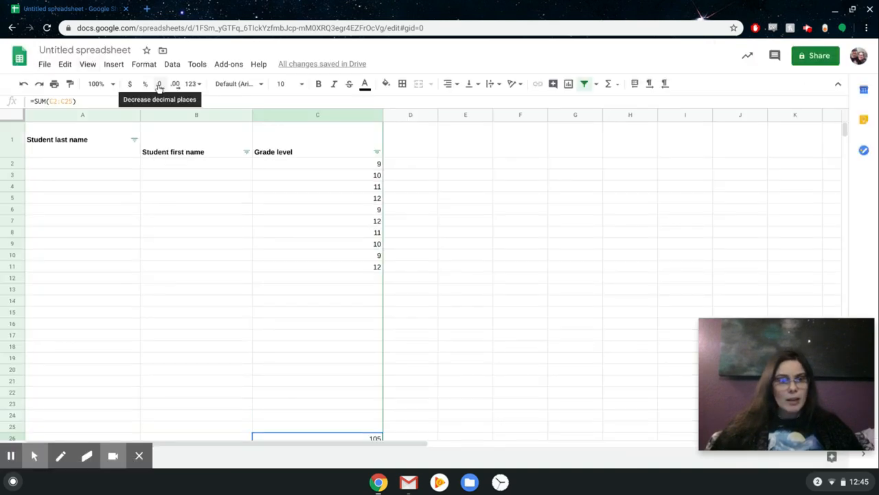
click(268, 292)
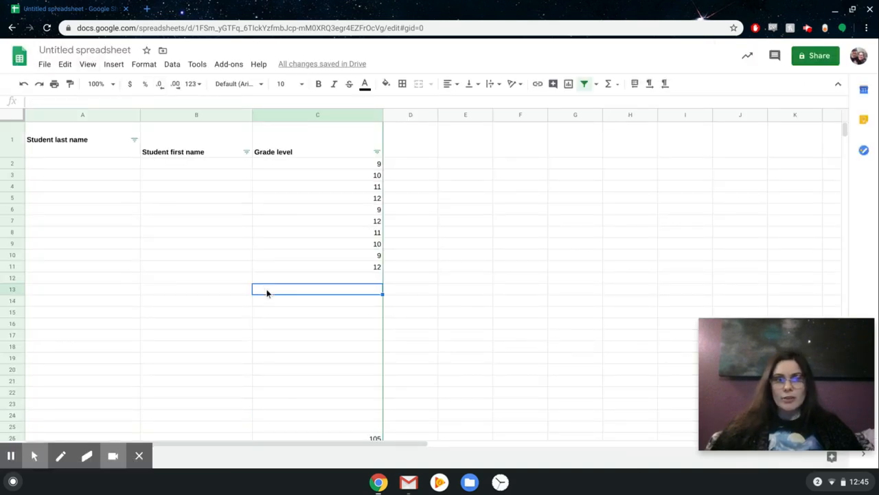
click(44, 64)
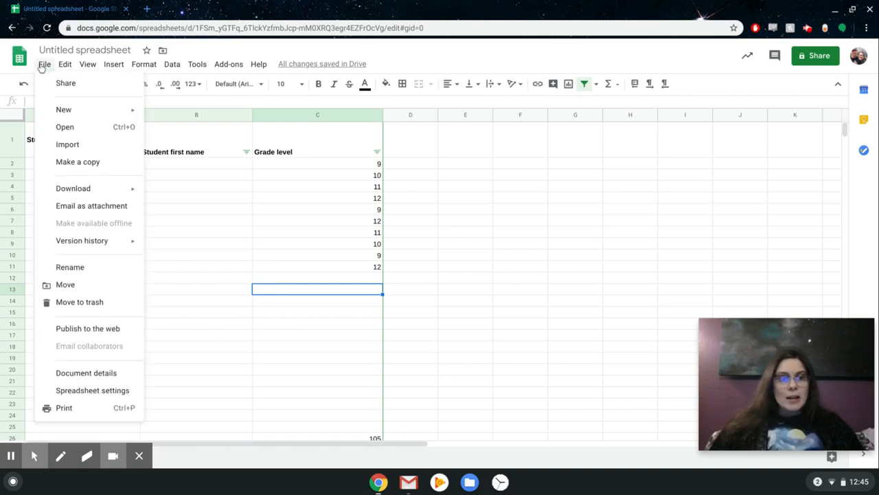
mouse_move(116, 249)
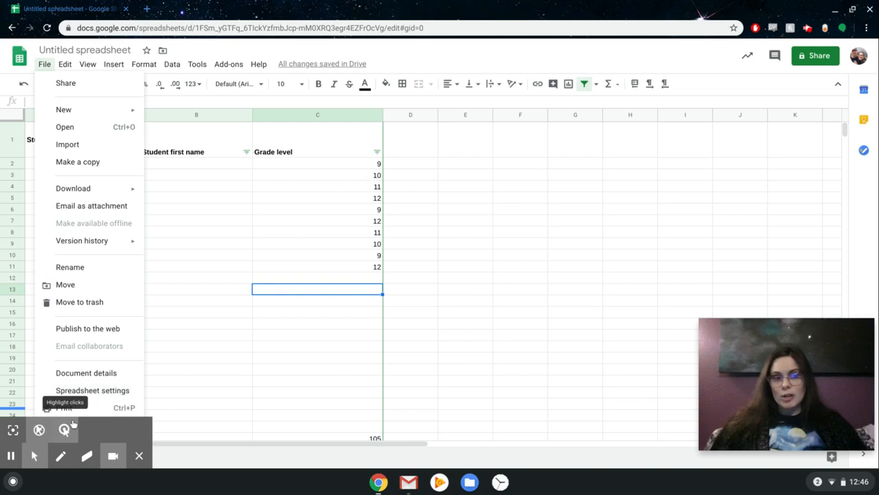
mouse_move(67, 69)
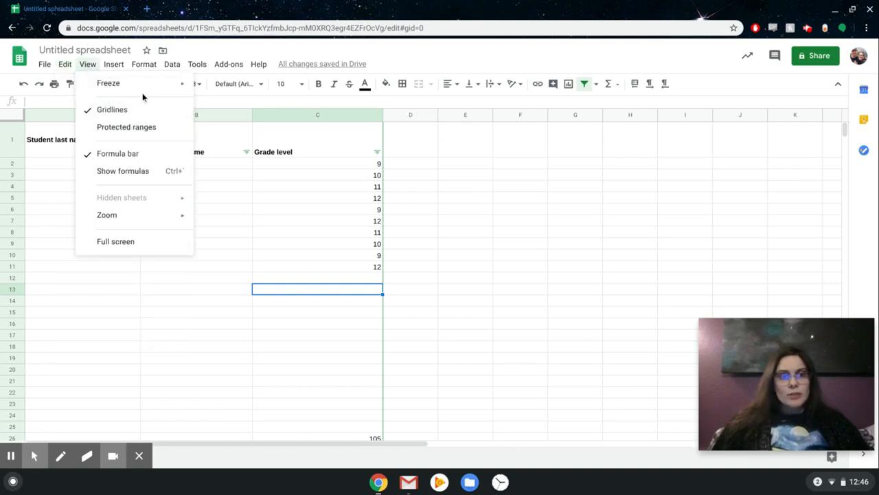
mouse_move(145, 96)
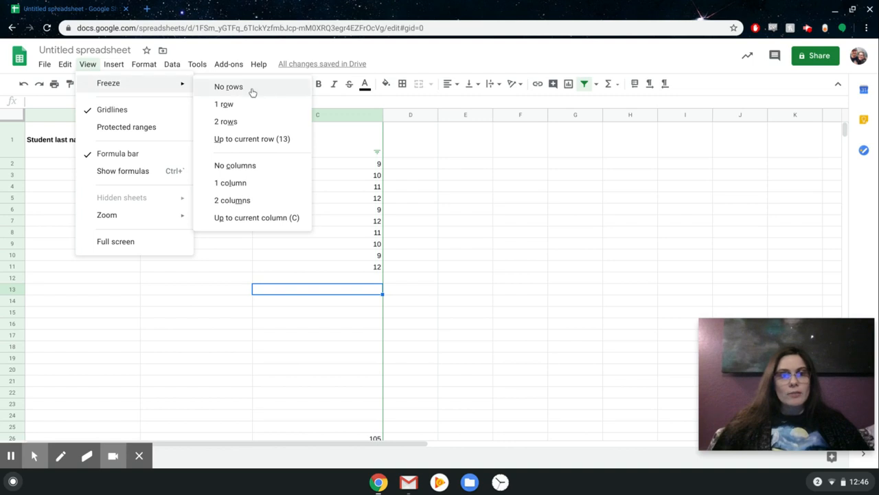
click(220, 290)
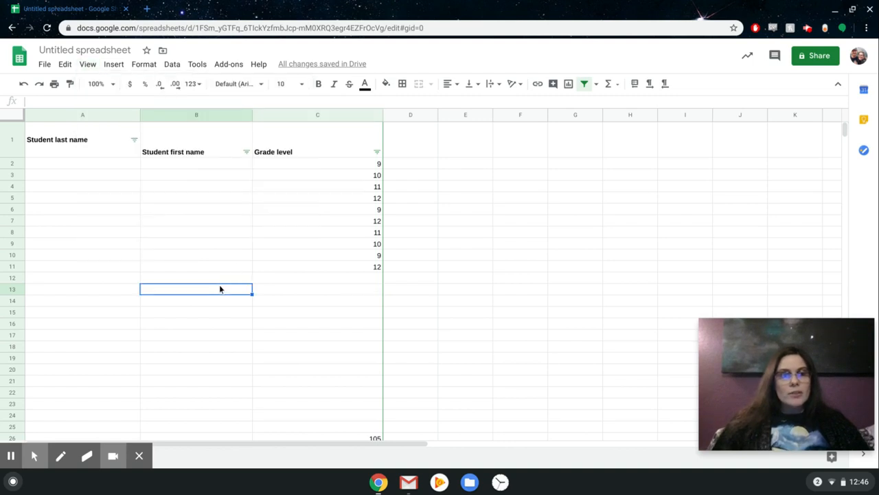
- Freeze row 1 with the column headings and check it against the rows further down the sheet
click(39, 144)
click(18, 144)
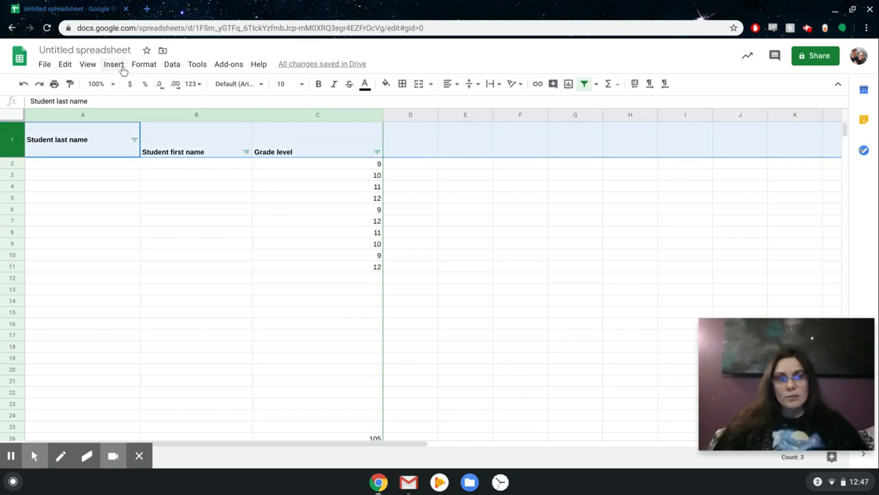
click(88, 64)
mouse_move(100, 83)
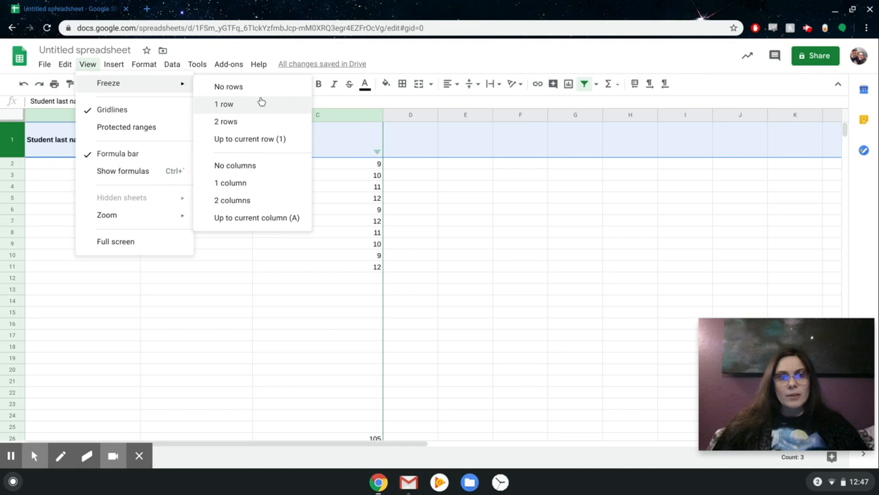
click(224, 104)
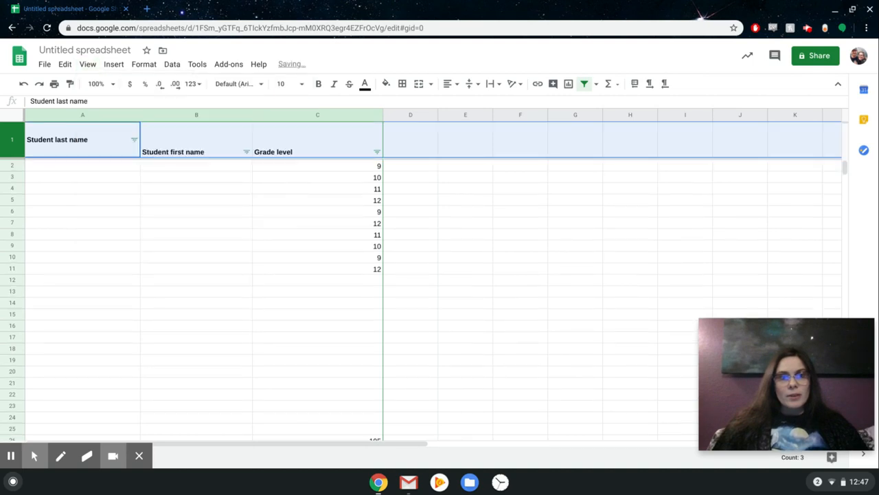
click(136, 165)
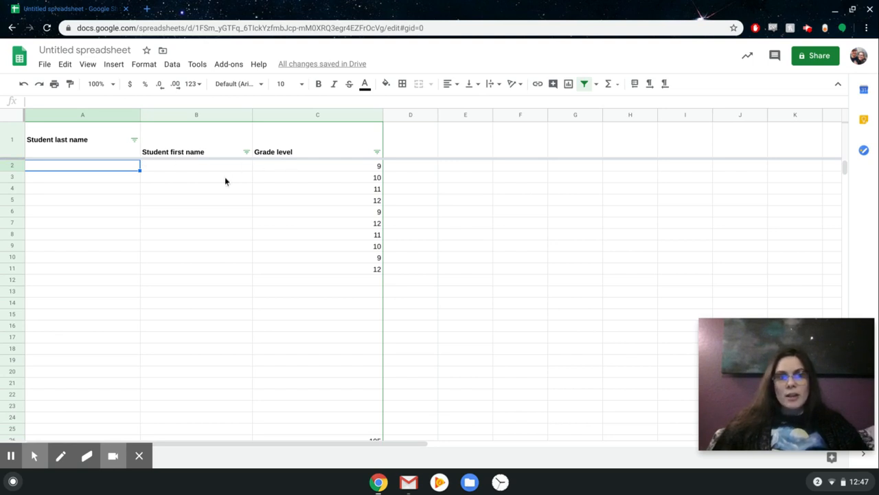
click(212, 200)
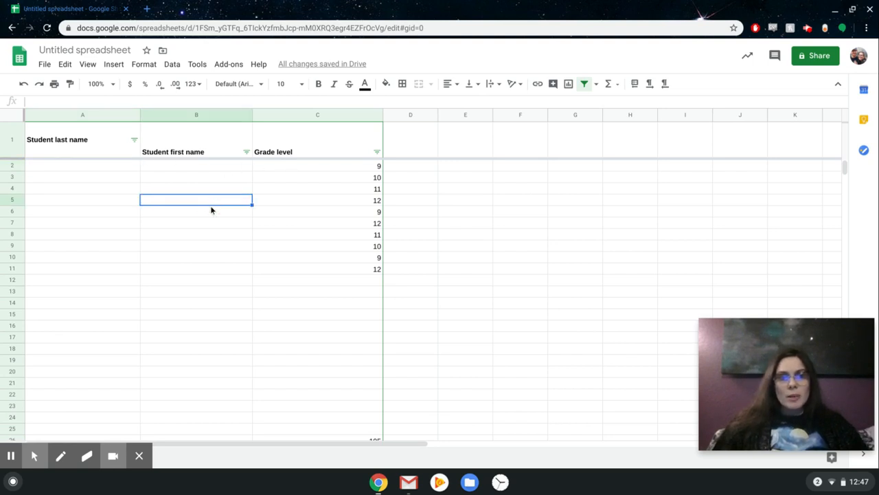
scroll(210, 205, down, 5)
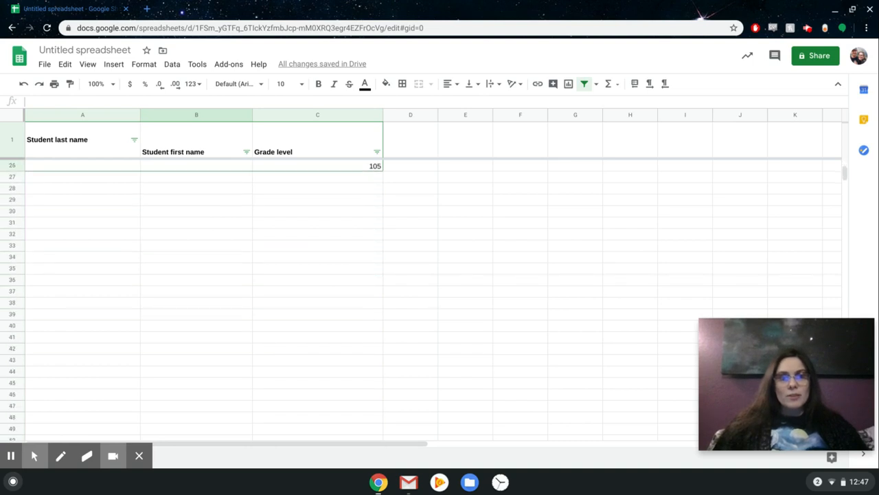
scroll(210, 205, down, 6)
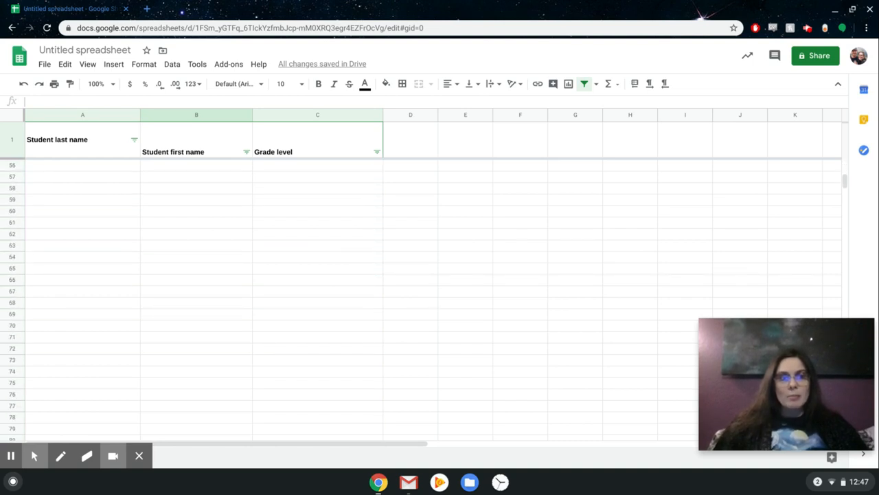
scroll(210, 205, down, 5)
scroll(210, 205, up, 12)
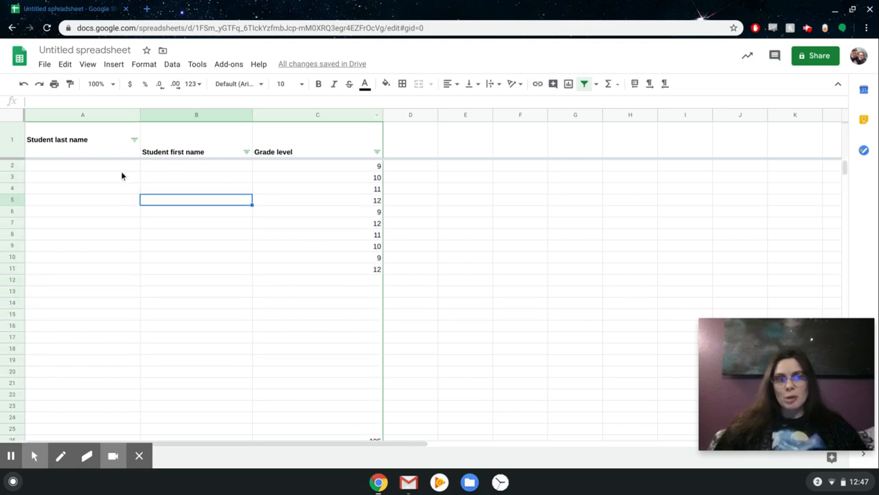
- Align the Student last name heading in cell A1 to the bottom of its cell
click(61, 147)
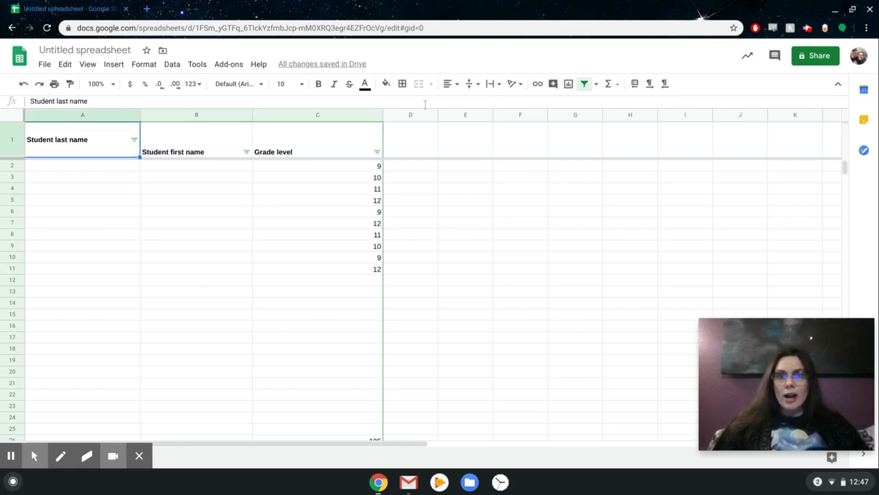
click(470, 84)
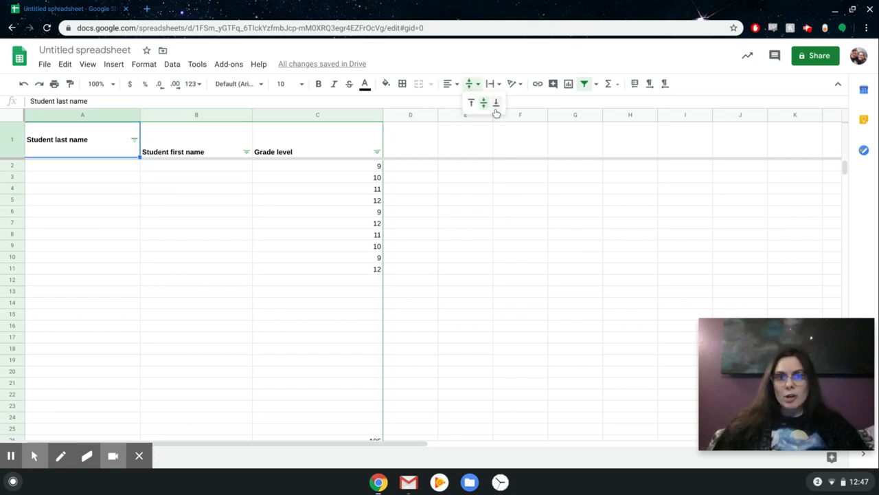
click(496, 105)
click(202, 213)
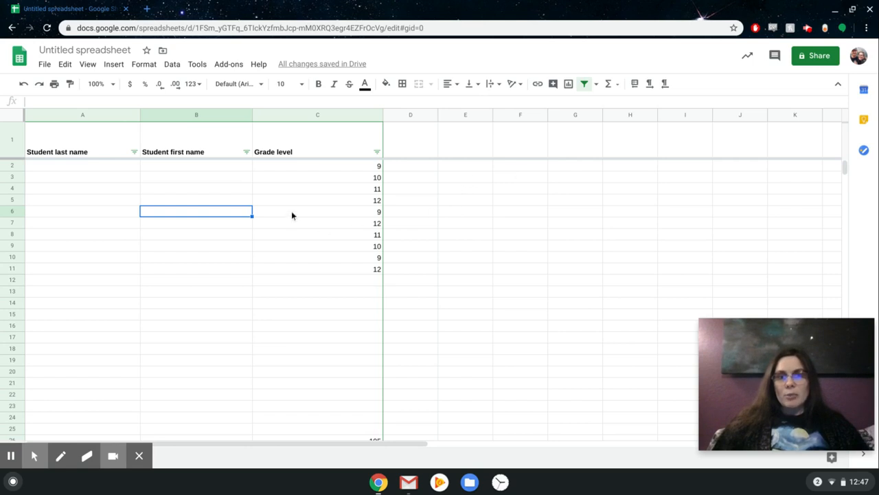
scroll(291, 216, down, 3)
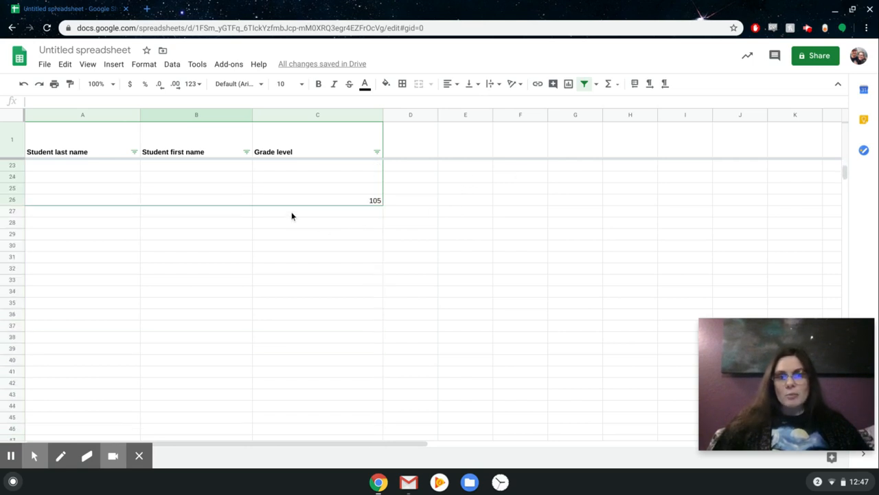
scroll(291, 215, up, 3)
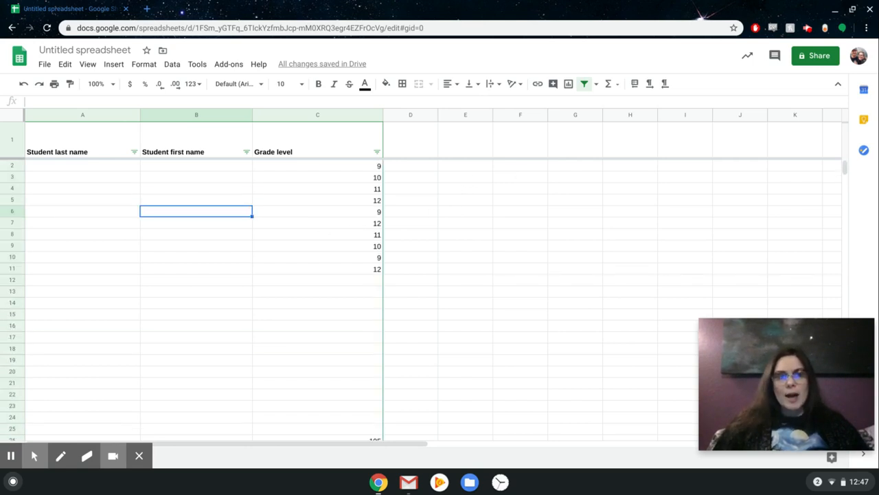
- Turn the sheet's gridlines off and back on
click(97, 71)
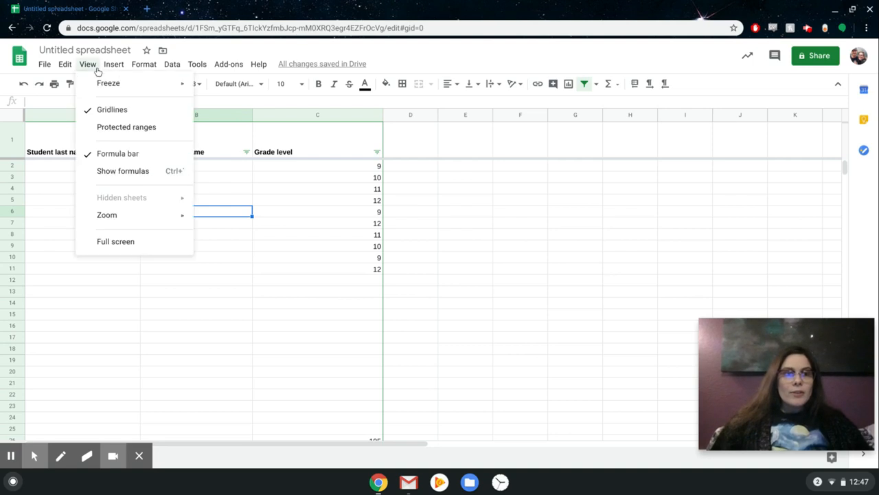
click(120, 115)
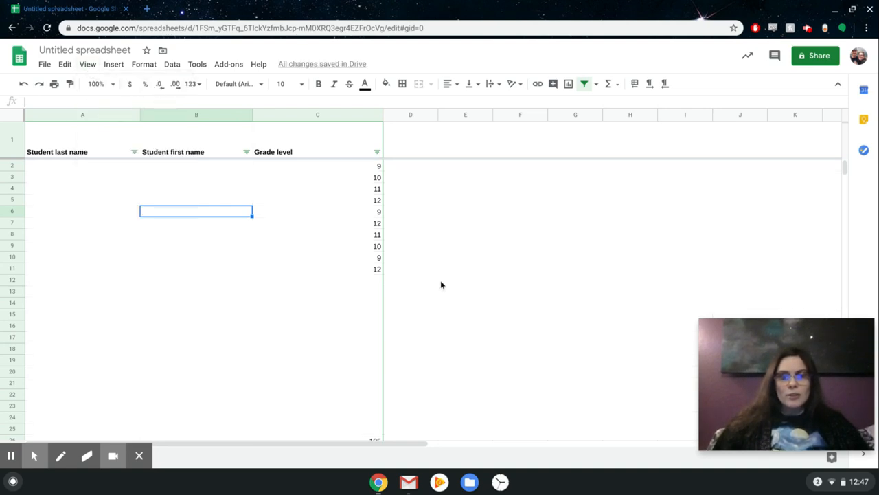
click(88, 64)
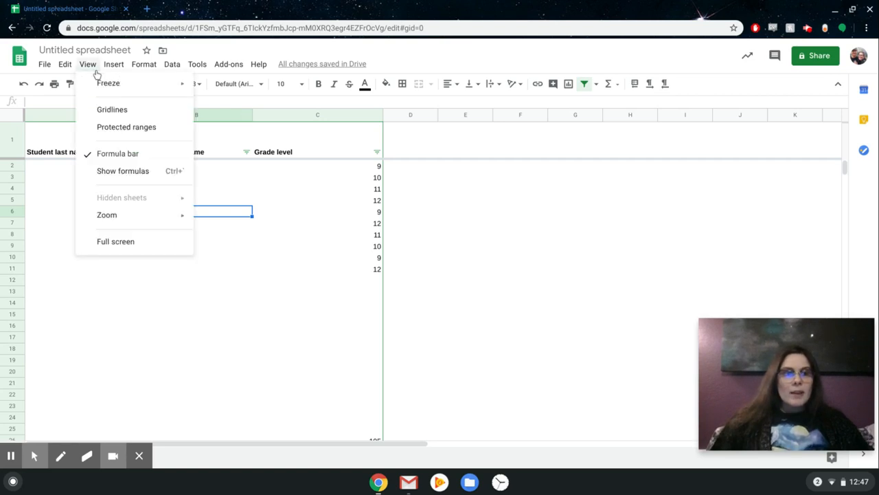
click(123, 113)
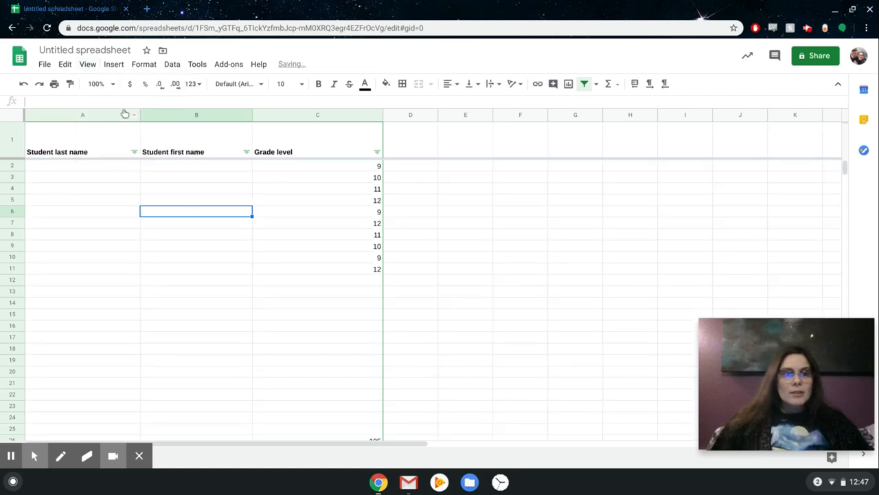
- Turn the display of protected ranges on and back off
click(87, 64)
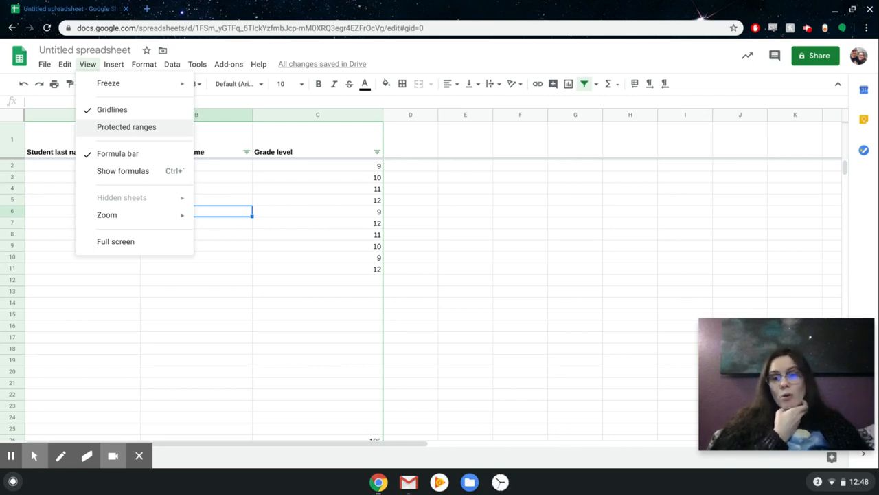
click(112, 134)
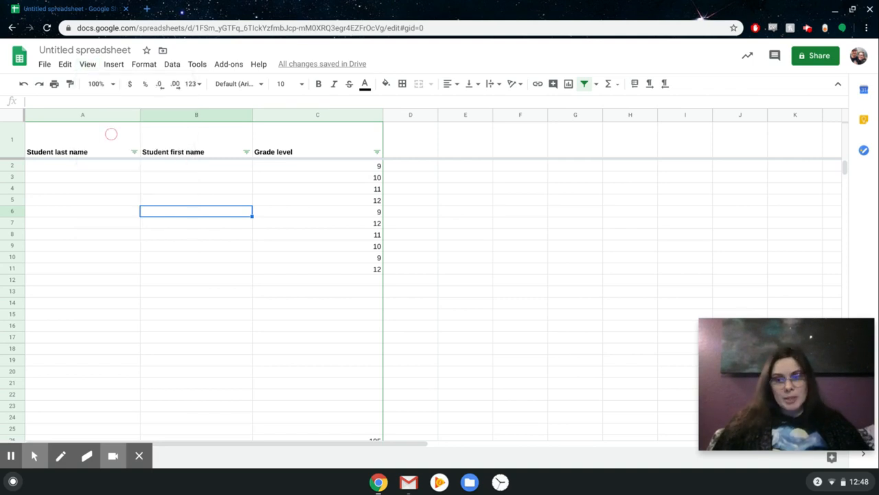
click(89, 65)
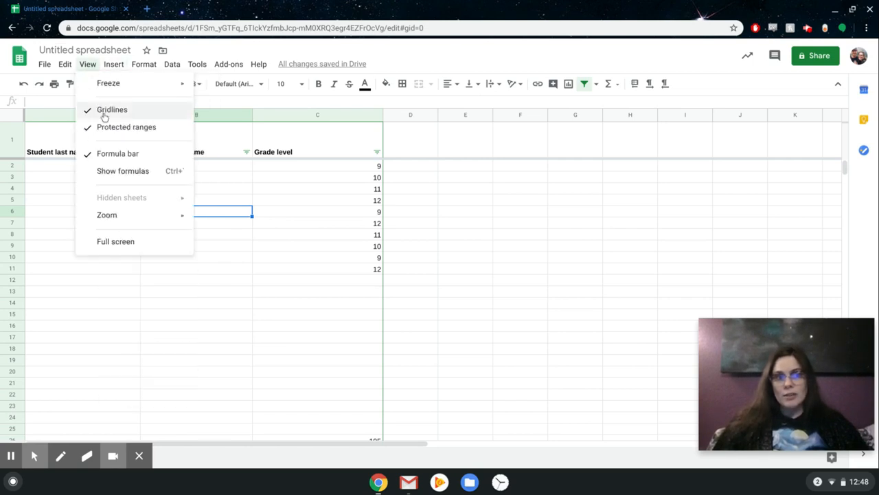
click(107, 131)
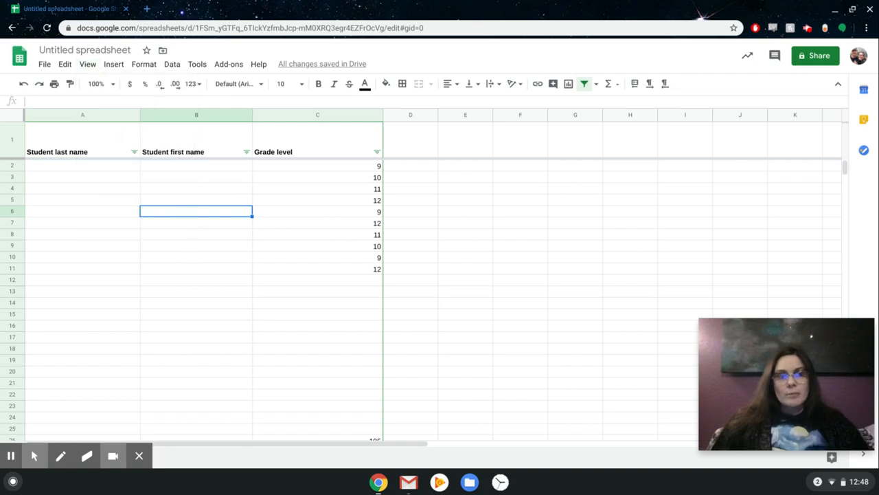
- Apply alternating colors to the range A1:C11 using the turquoise default style with a header
click(97, 69)
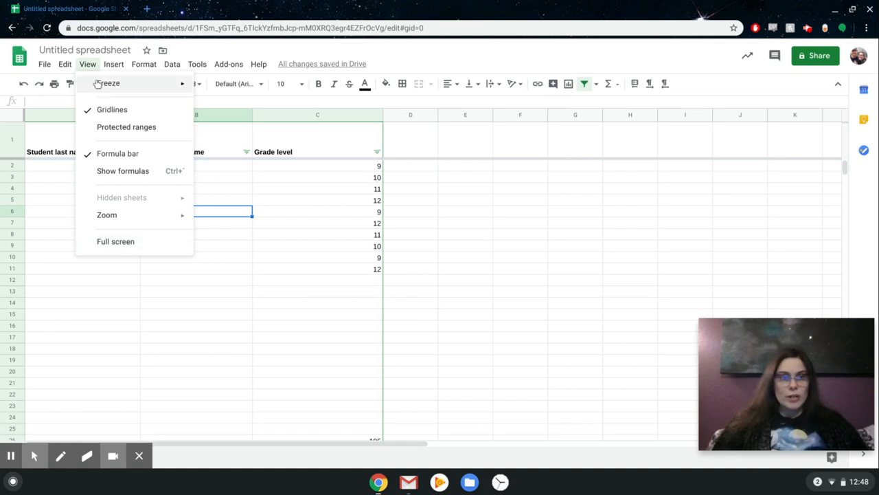
mouse_move(118, 69)
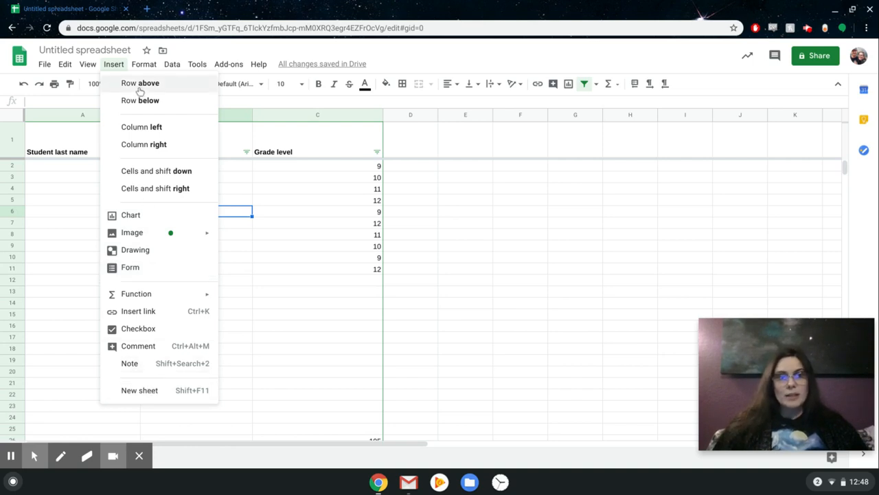
mouse_move(146, 68)
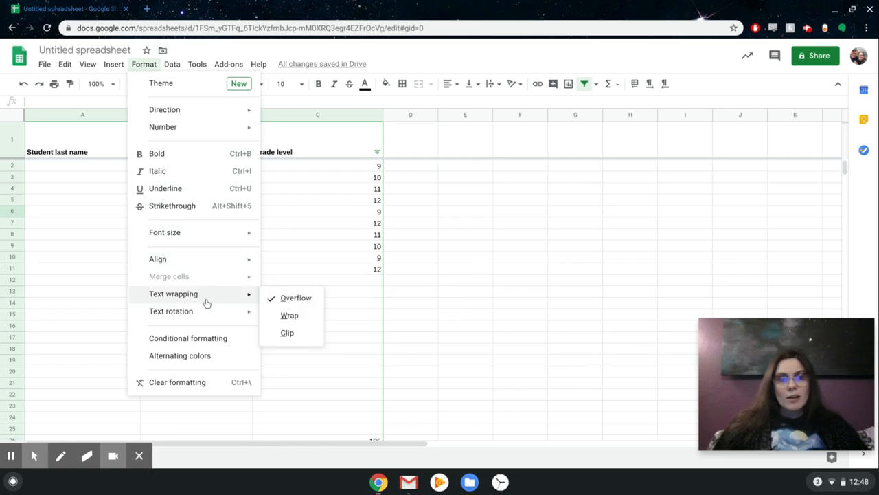
mouse_move(185, 318)
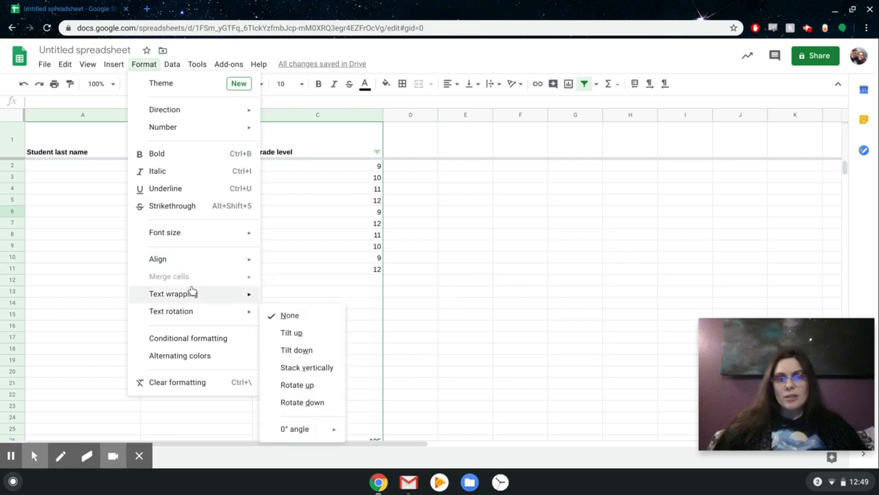
mouse_move(197, 264)
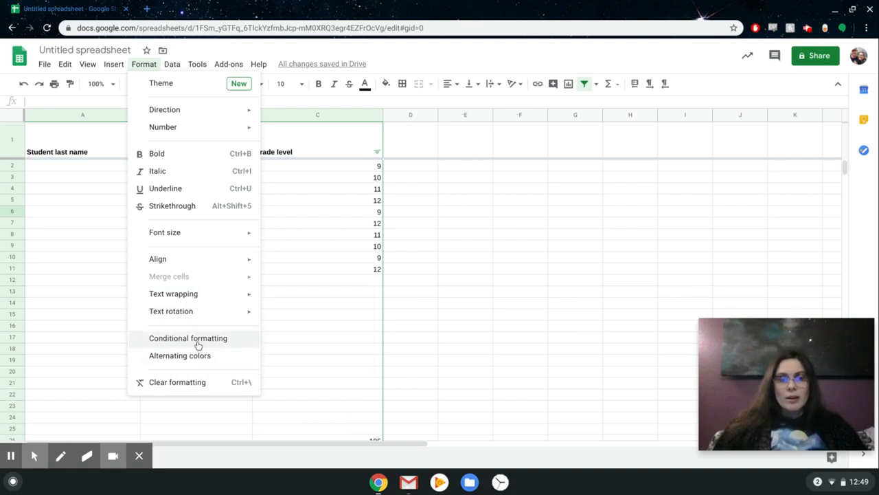
mouse_move(212, 230)
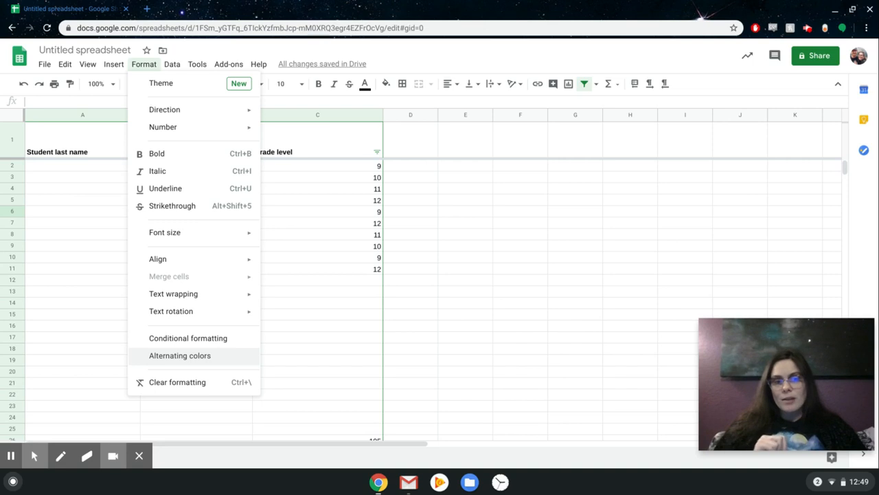
click(175, 356)
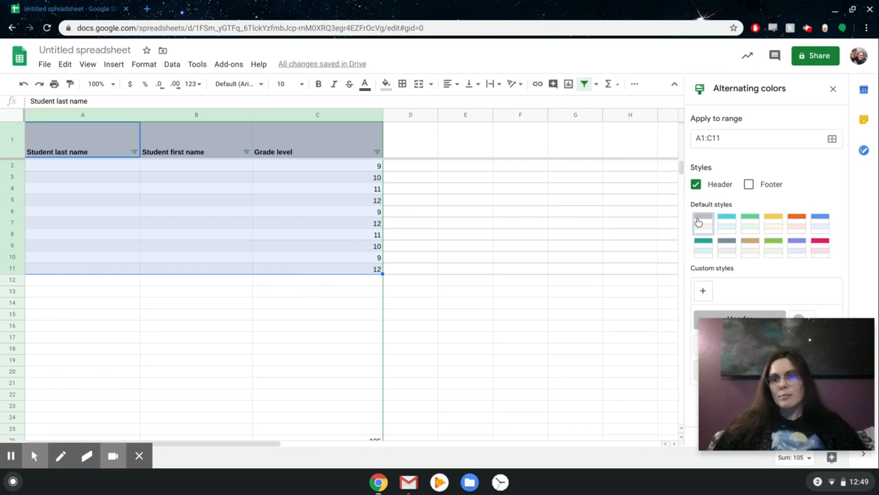
click(724, 226)
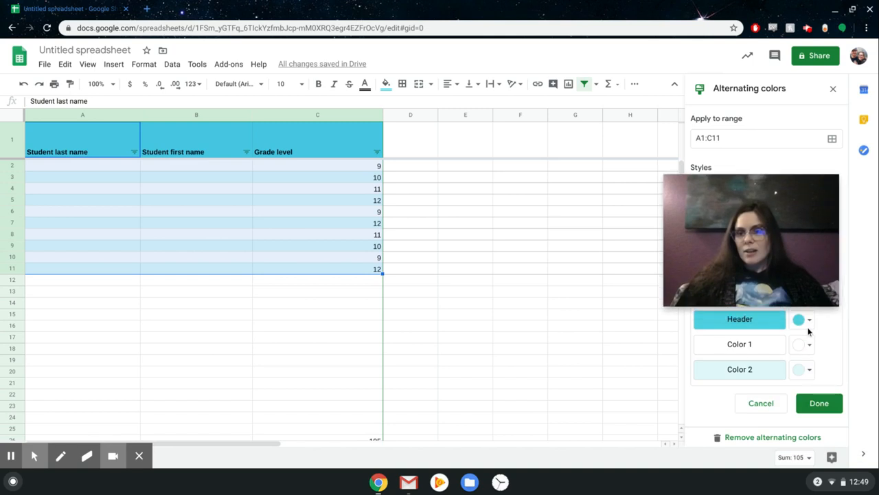
click(818, 406)
click(202, 245)
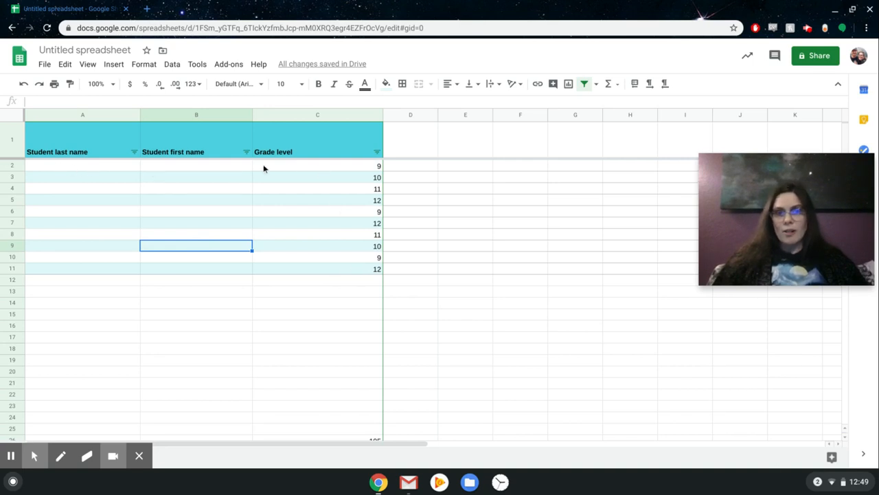
mouse_move(754, 184)
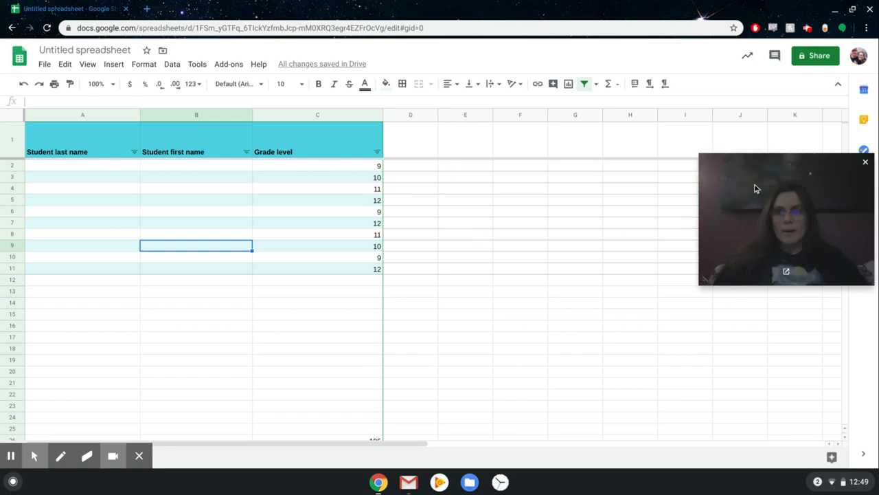
drag(755, 170, 734, 300)
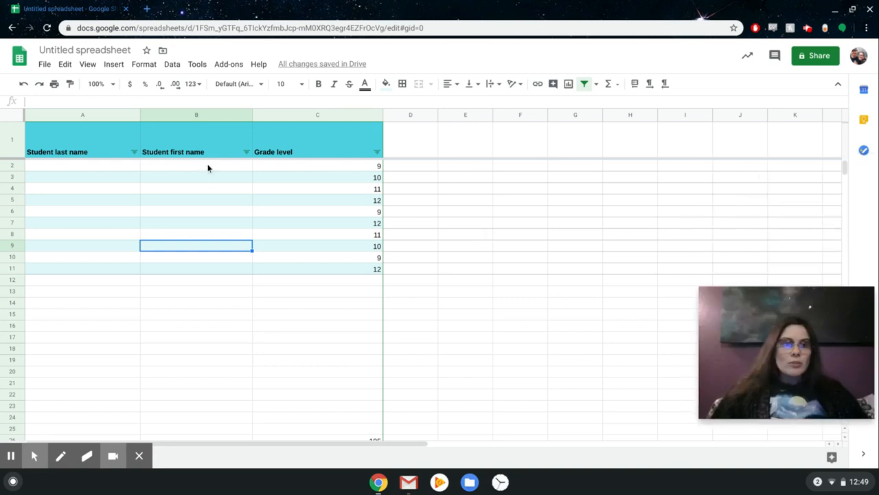
click(172, 65)
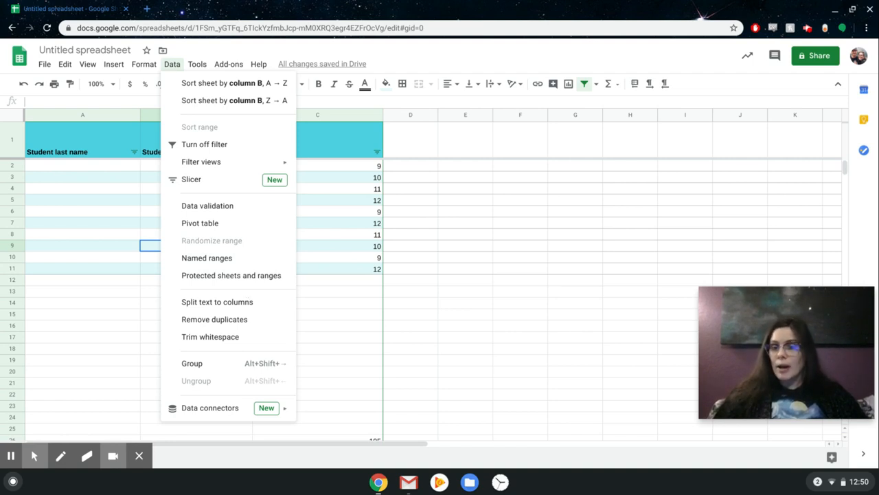
mouse_move(197, 69)
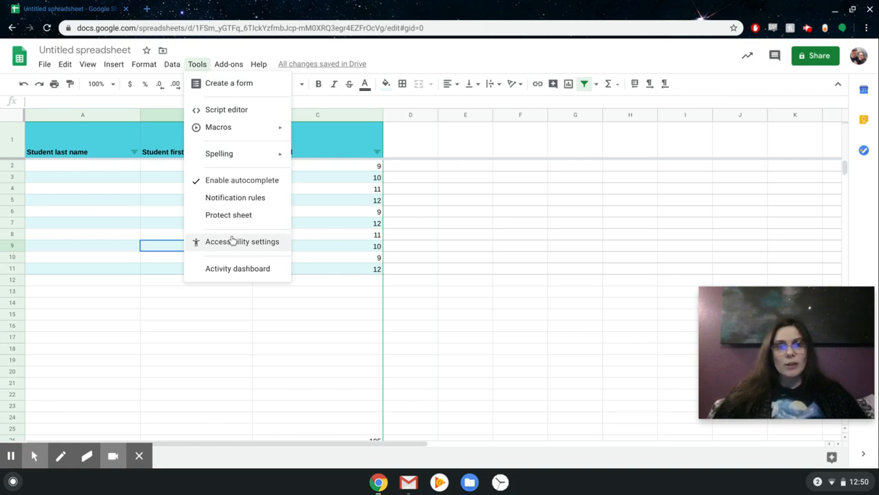
mouse_move(233, 127)
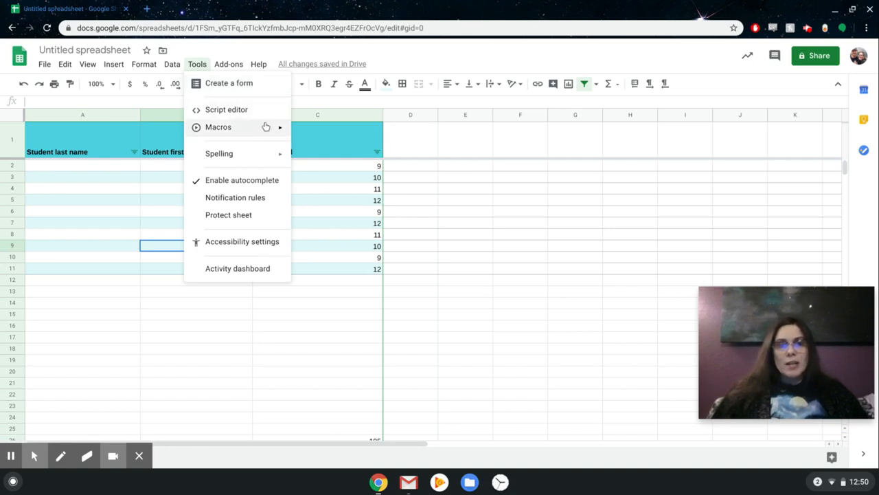
mouse_move(270, 131)
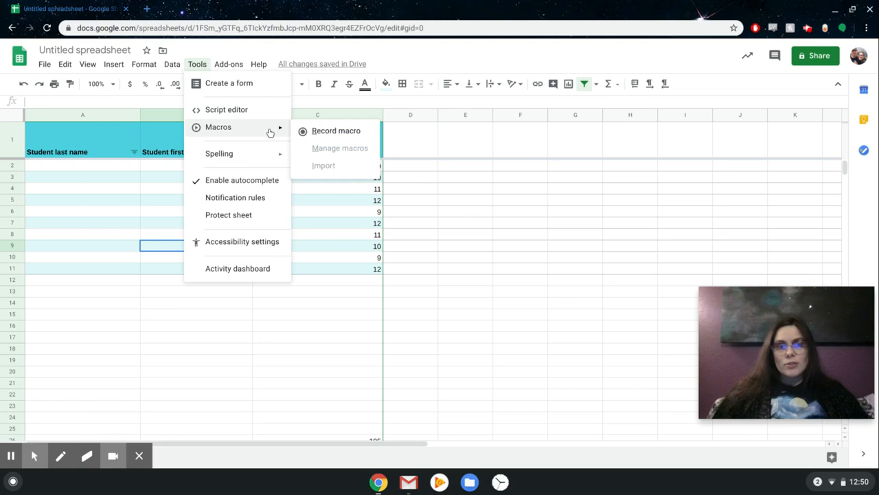
mouse_move(225, 158)
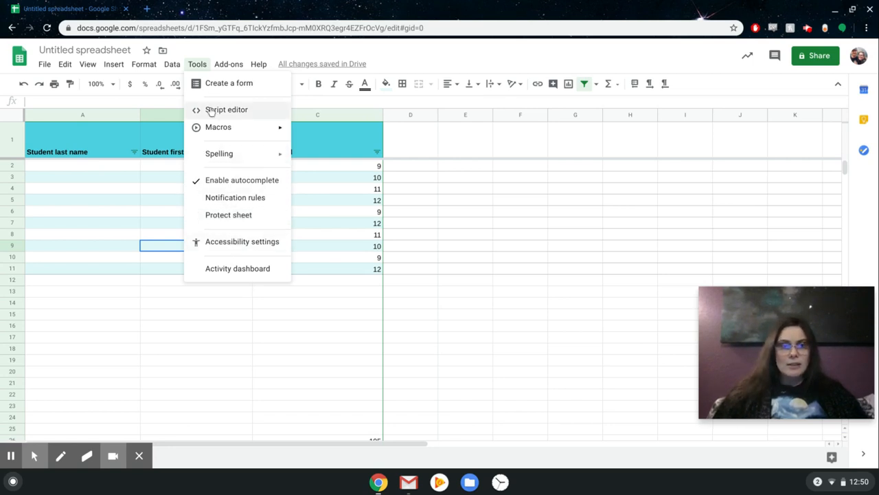
mouse_move(220, 71)
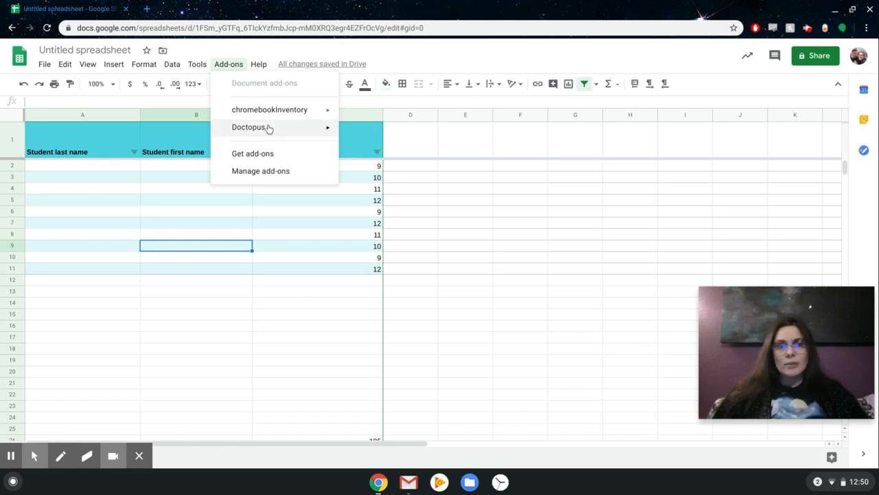
mouse_move(267, 116)
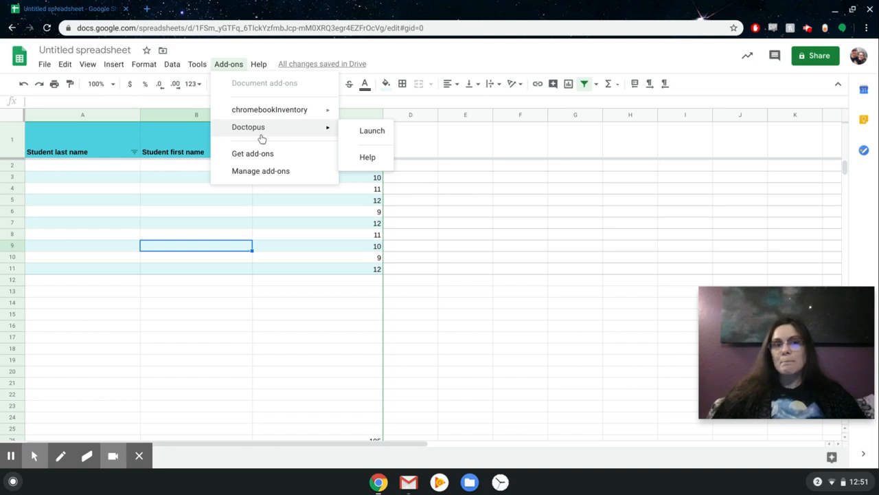
click(257, 65)
click(256, 66)
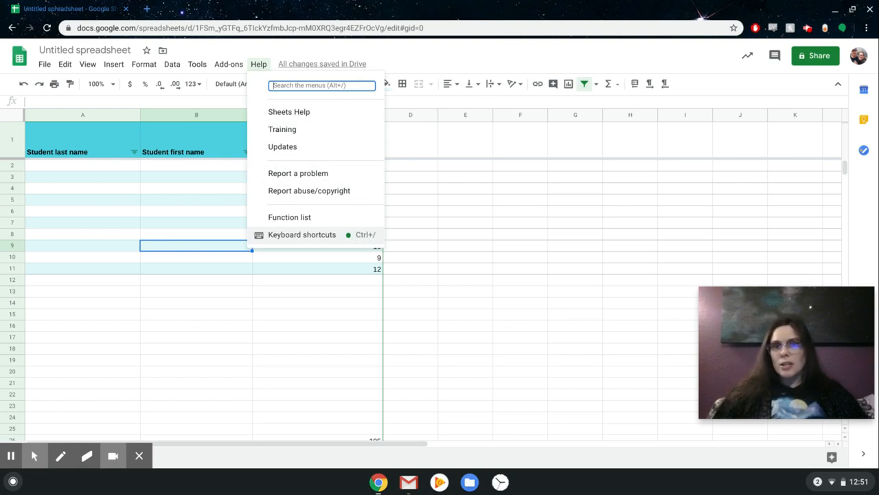
click(473, 238)
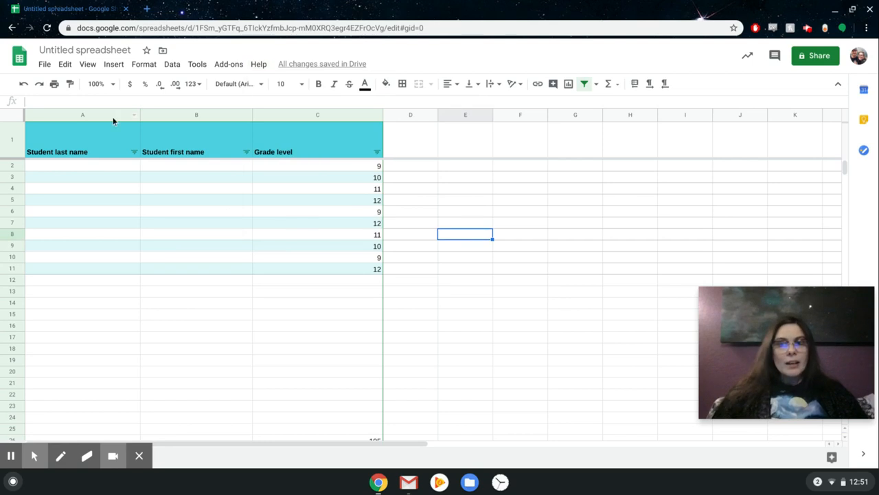
- Rename the spreadsheet as Test Sheet
click(57, 51)
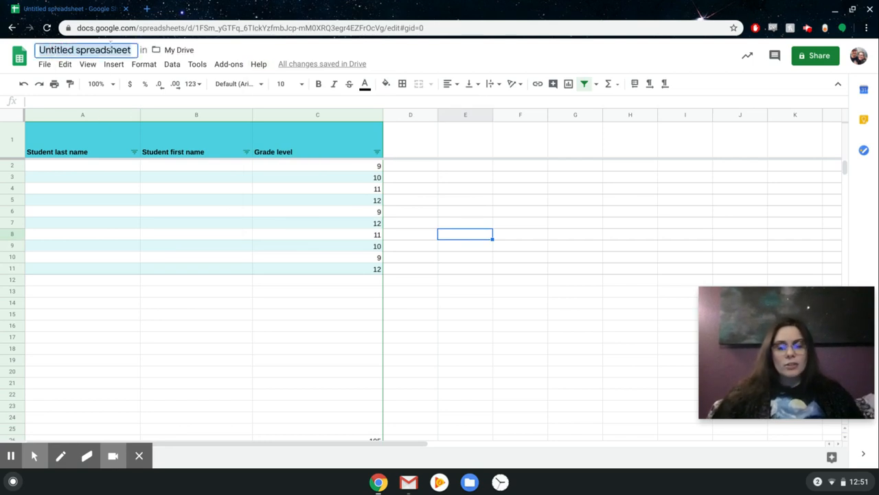
text(Test)
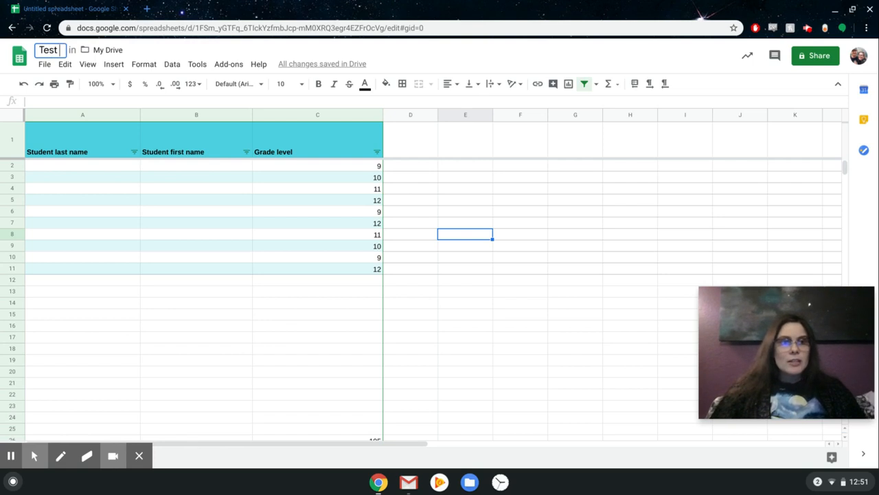
text( Sheet)
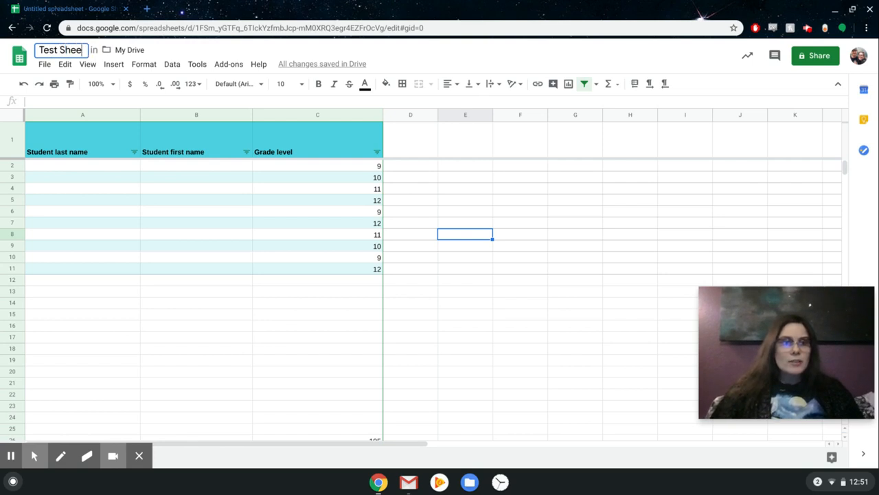
click(248, 168)
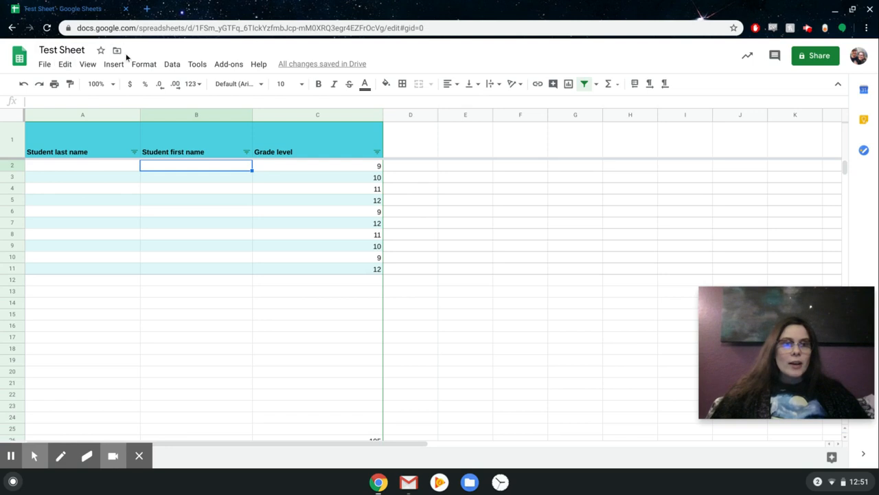
- Open the My Drive folder picker for moving the spreadsheet and close it without choosing a folder
click(60, 51)
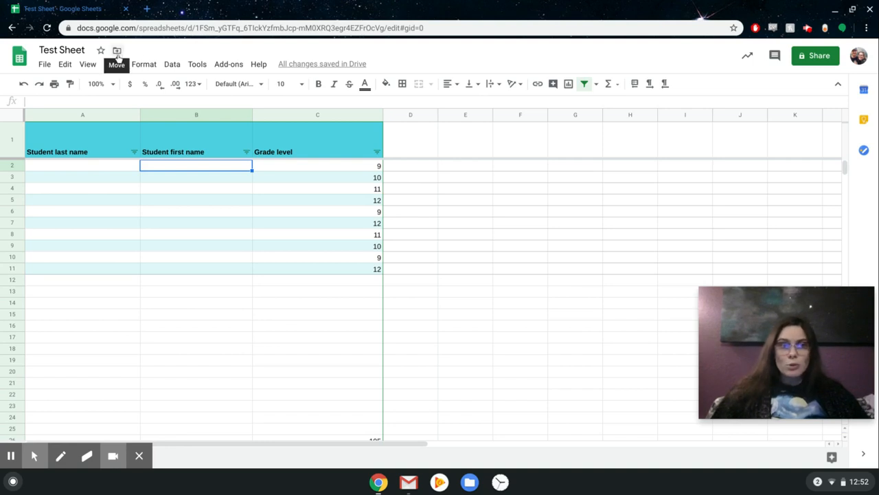
click(116, 51)
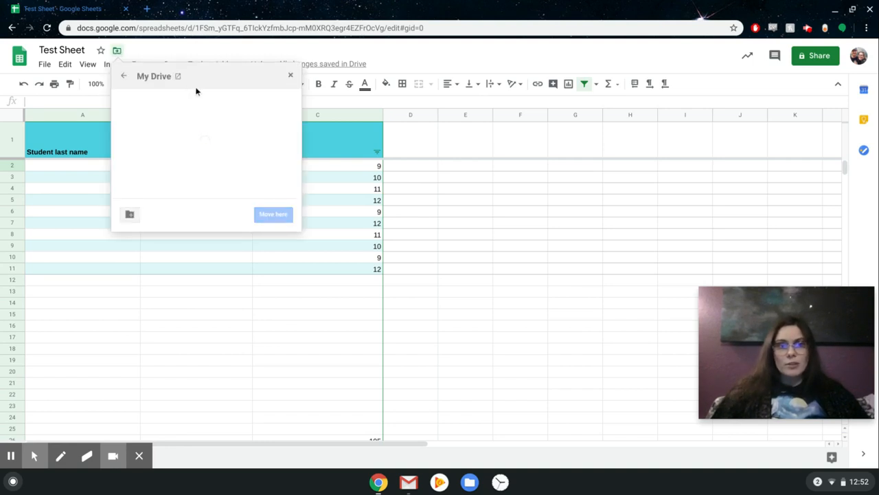
click(146, 53)
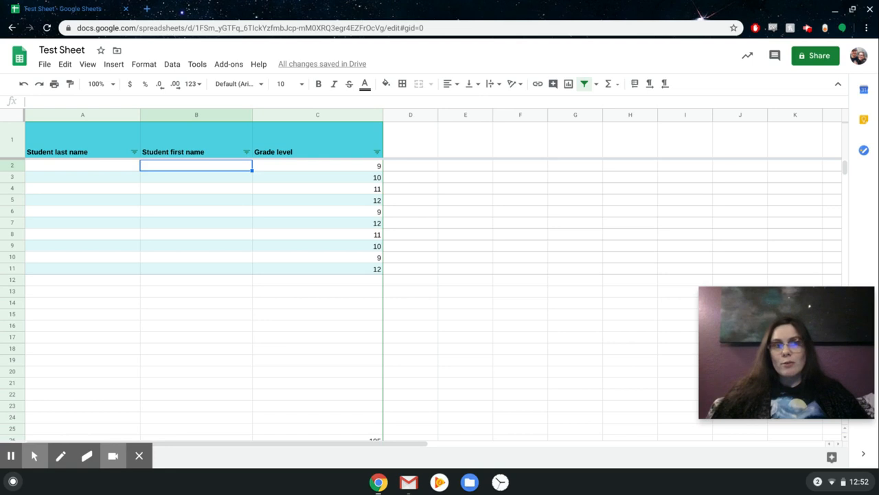
- Start a sharing invitation with a colleague from the suggested contacts and review the edit, comment and view permissions
click(817, 60)
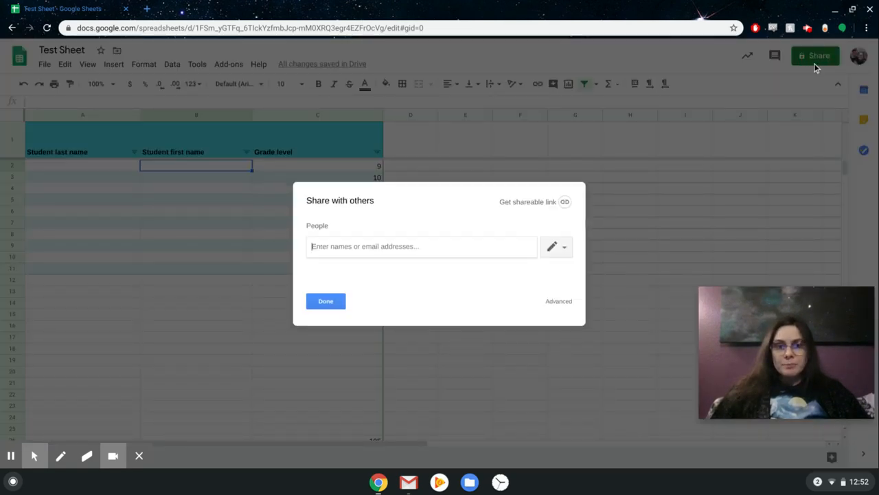
text(d)
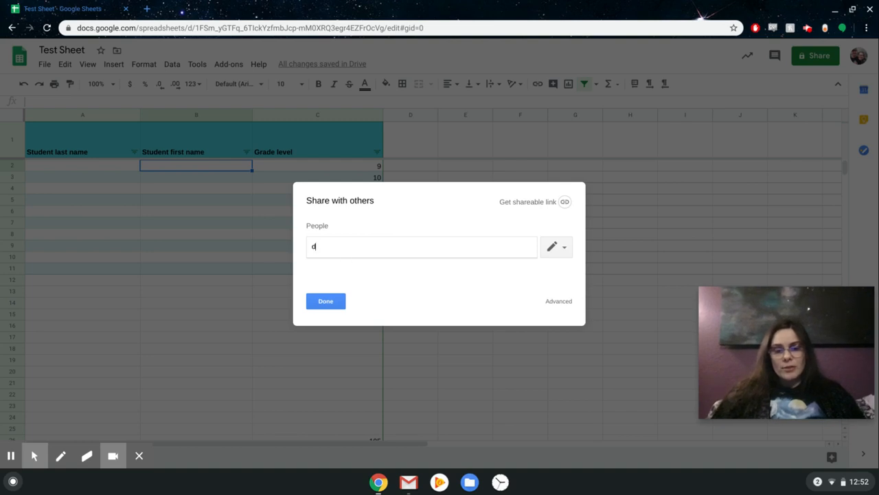
text(avid.d)
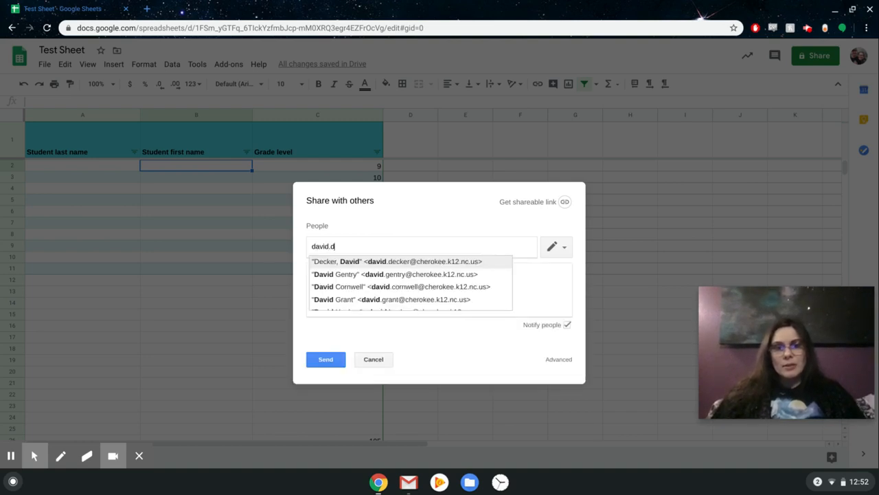
click(391, 263)
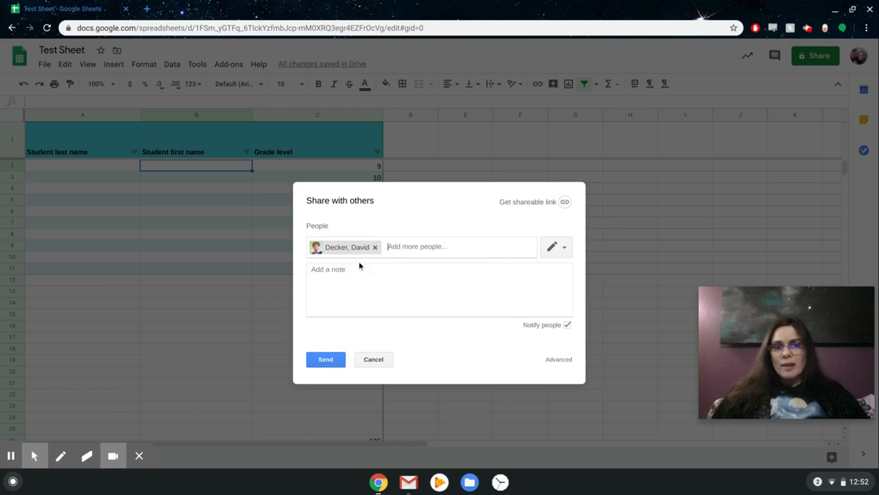
click(556, 252)
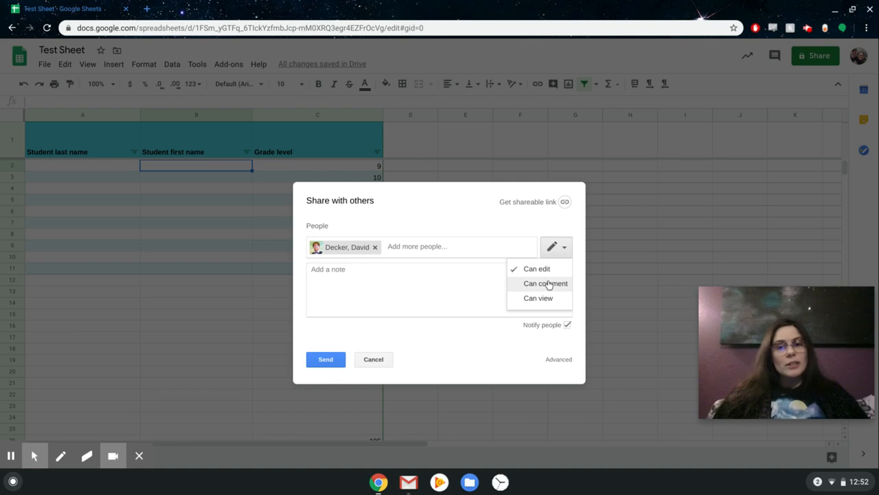
click(430, 305)
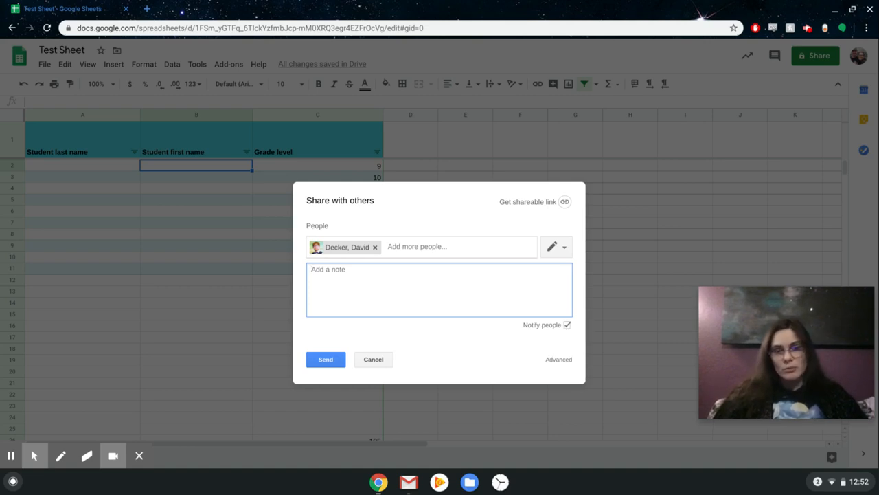
- Try the Cherokee County Public Schools, anyone-with-the-link and public link sharing options, save Off - Specific people, and discard the pending invitation
click(557, 360)
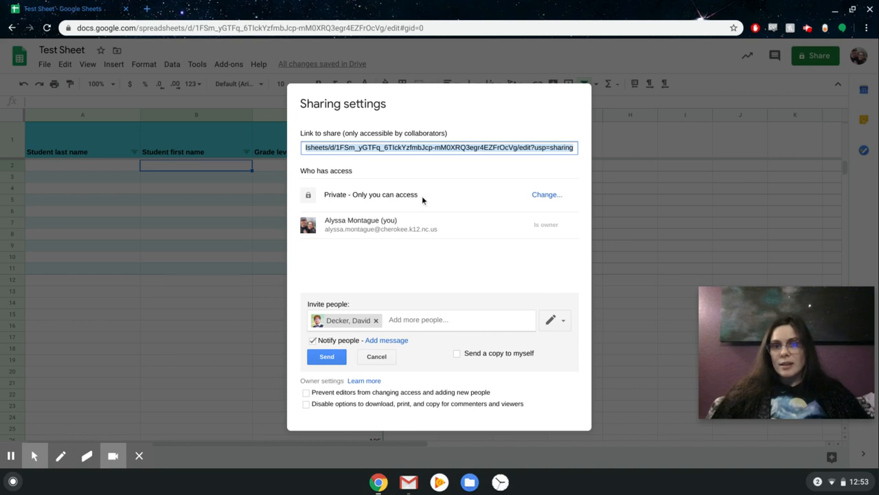
click(547, 199)
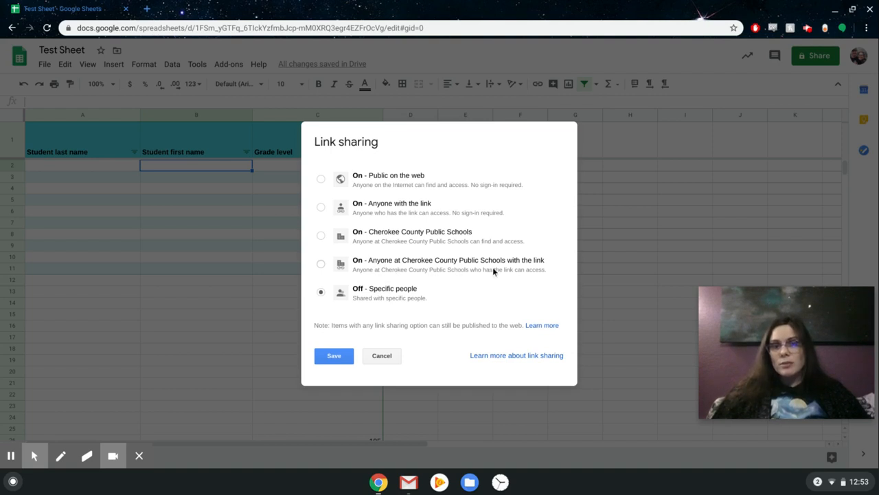
click(321, 235)
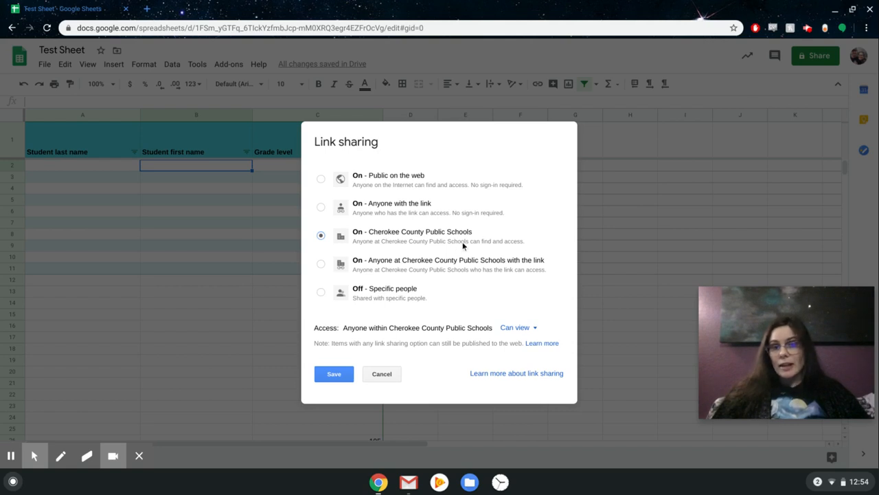
click(322, 208)
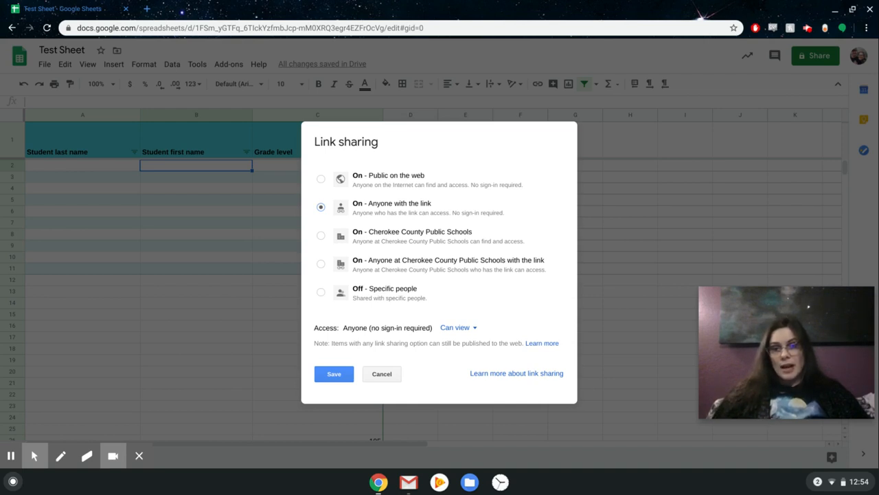
click(320, 179)
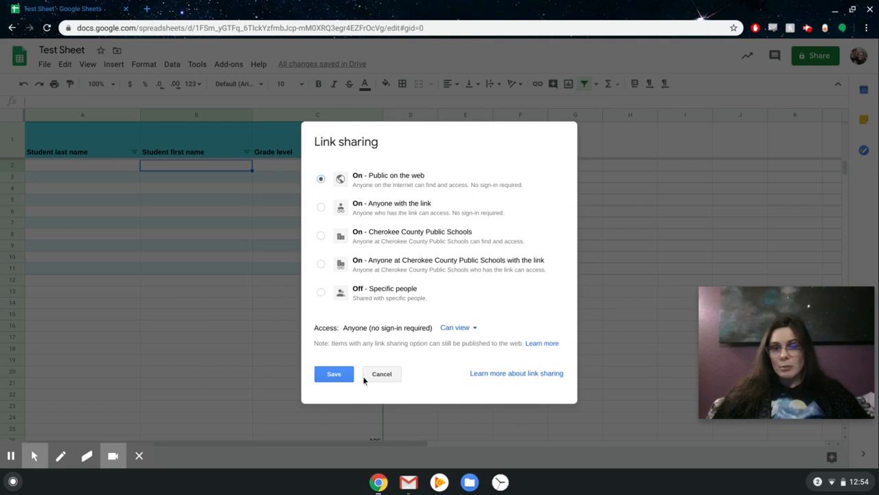
click(326, 294)
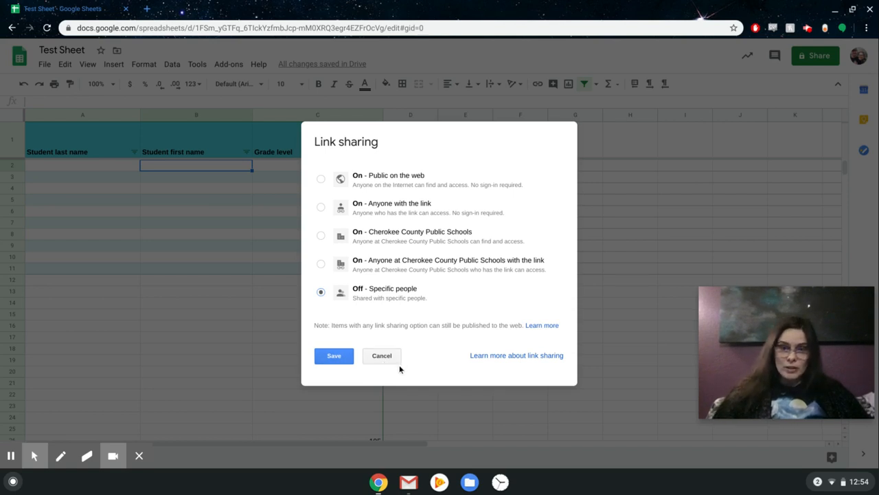
click(335, 356)
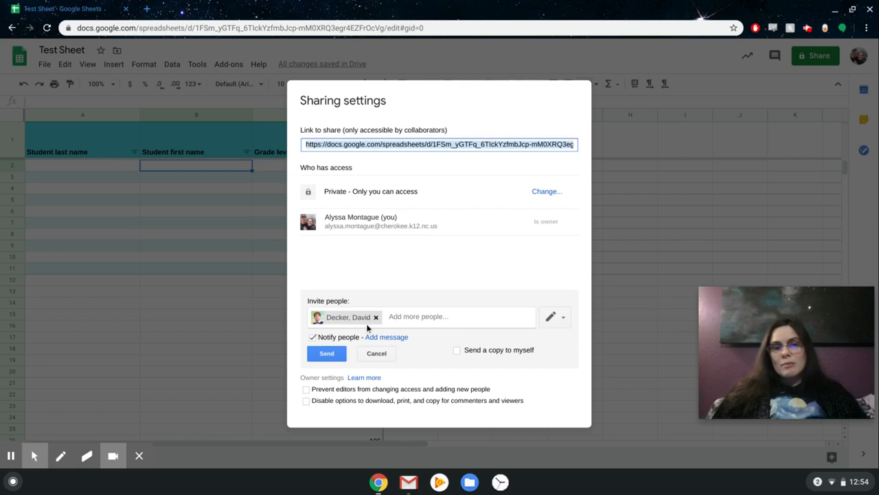
click(388, 357)
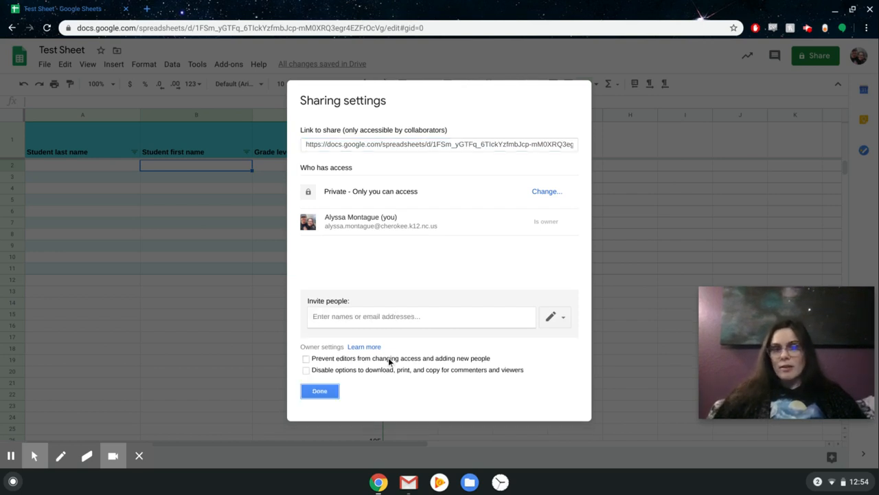
click(318, 392)
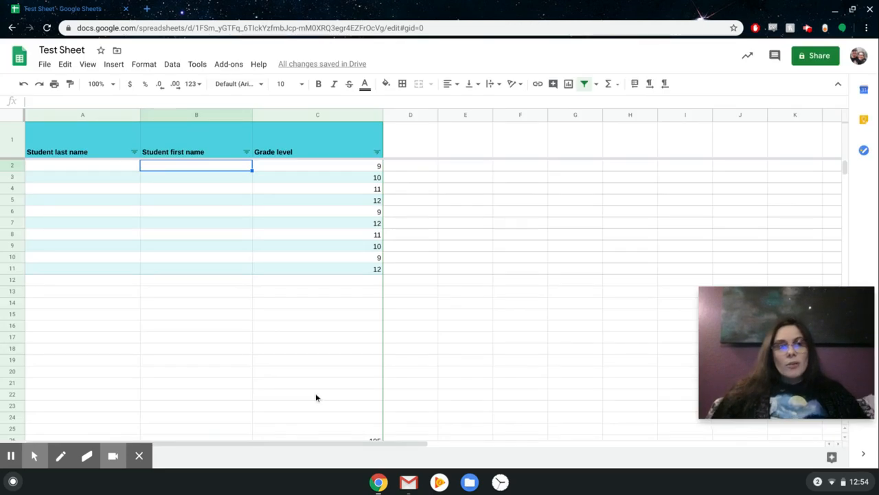